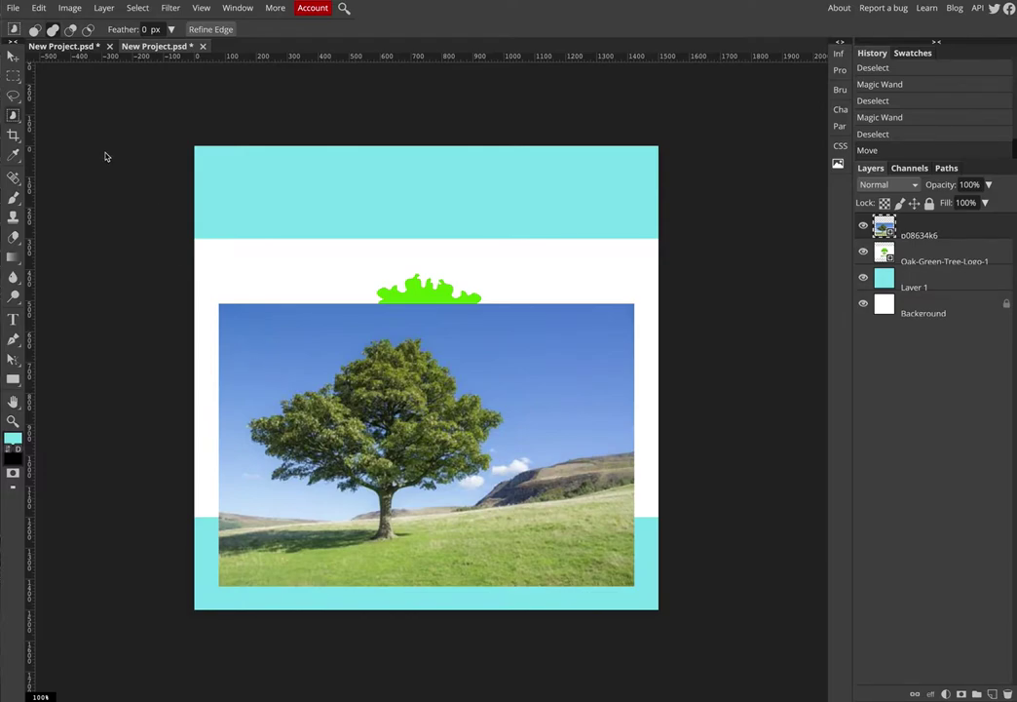
Choose the Magic Wand from the selection tool flyout in the toolbar
left_click(20, 116)
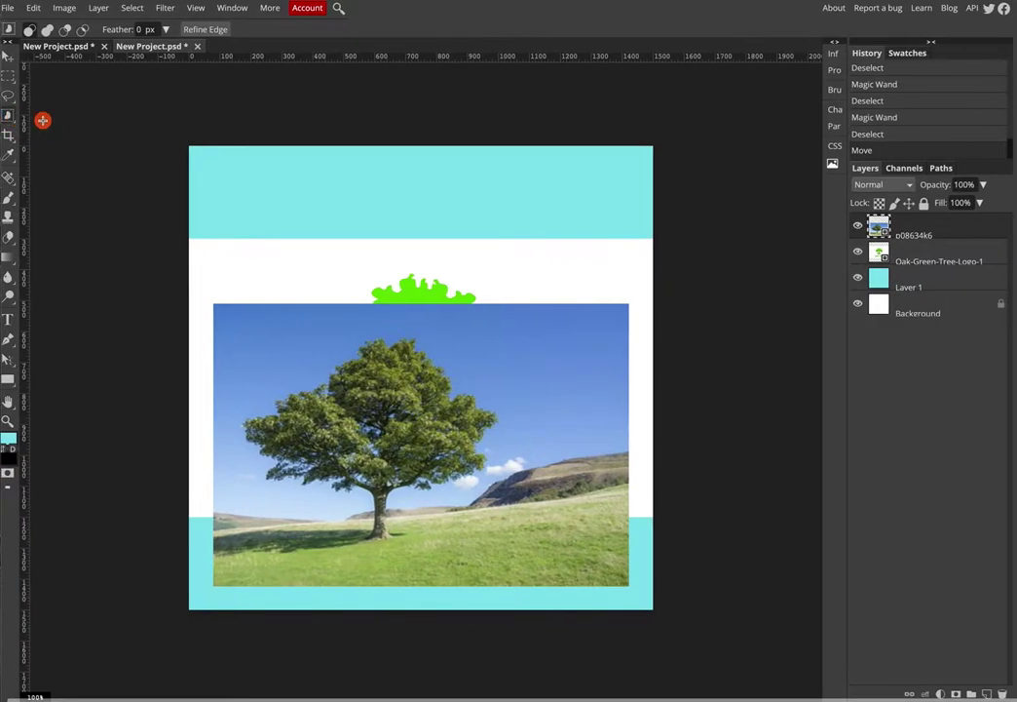
right_click(8, 117)
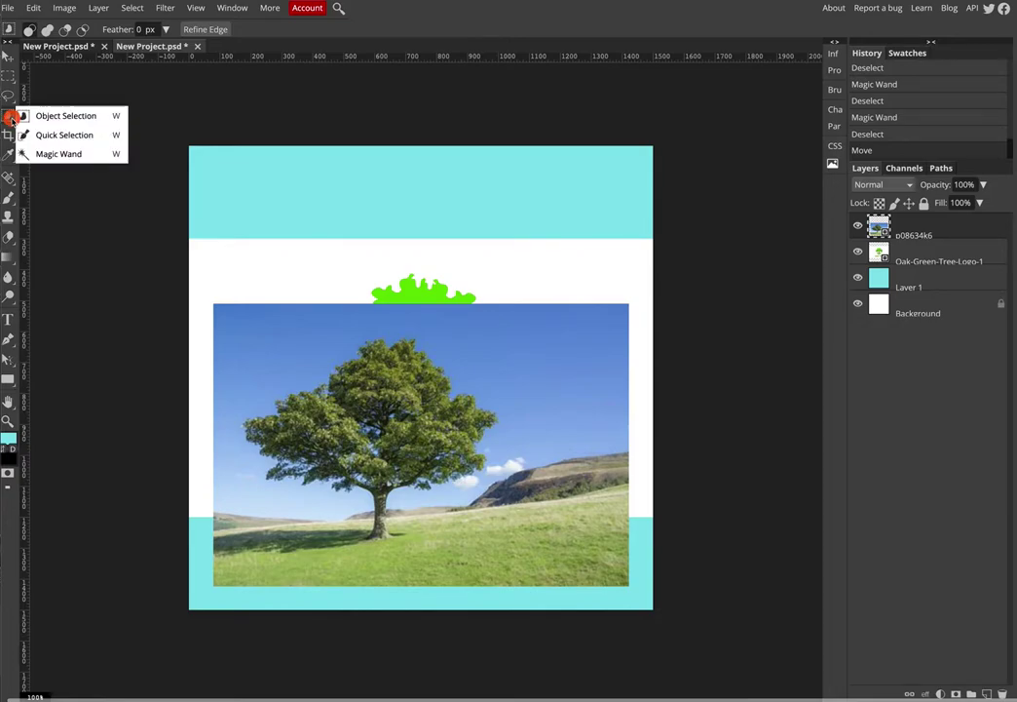
left_click(61, 154)
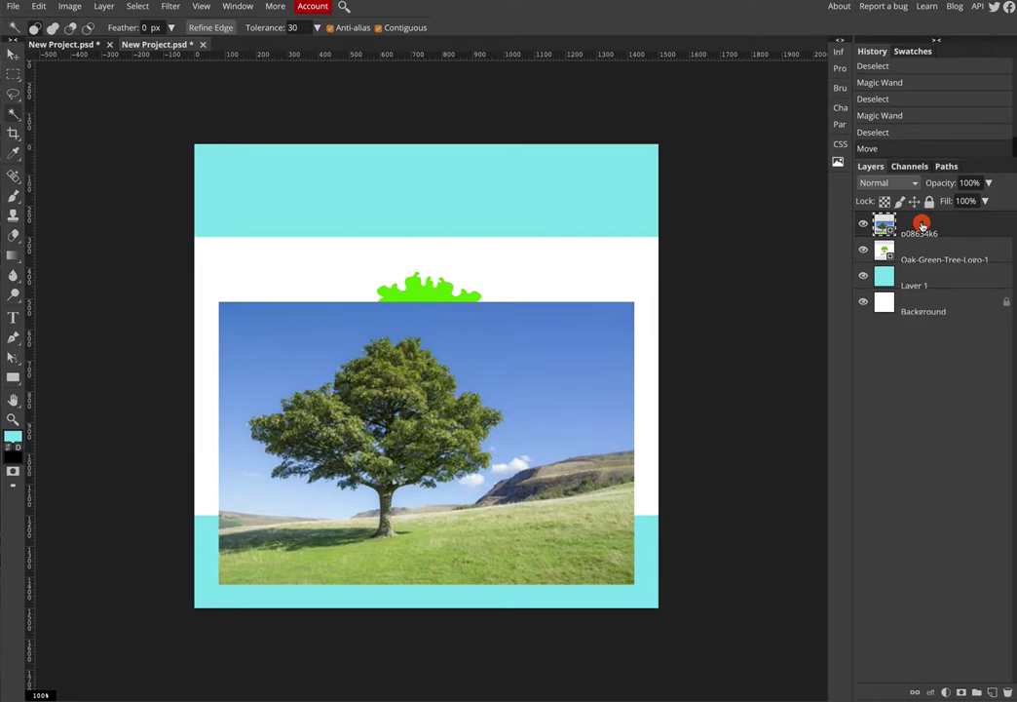
Rasterize the p08634k6 photo layer, then the Oak-Green-Tree-Logo-1 layer, from their layer menus
right_click(922, 225)
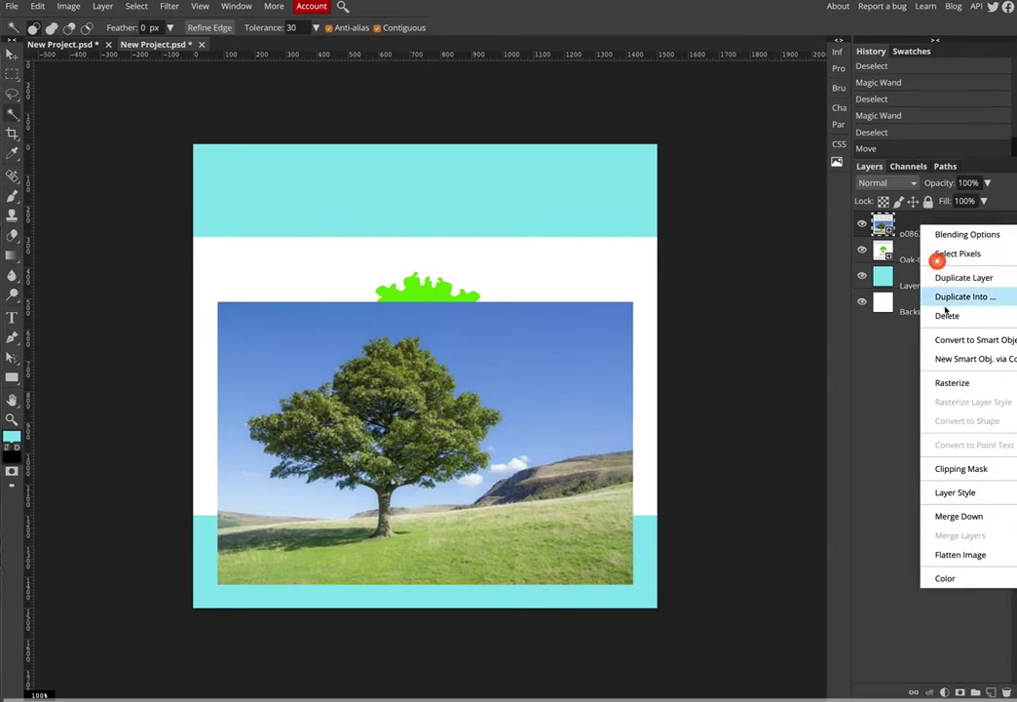
left_click(954, 382)
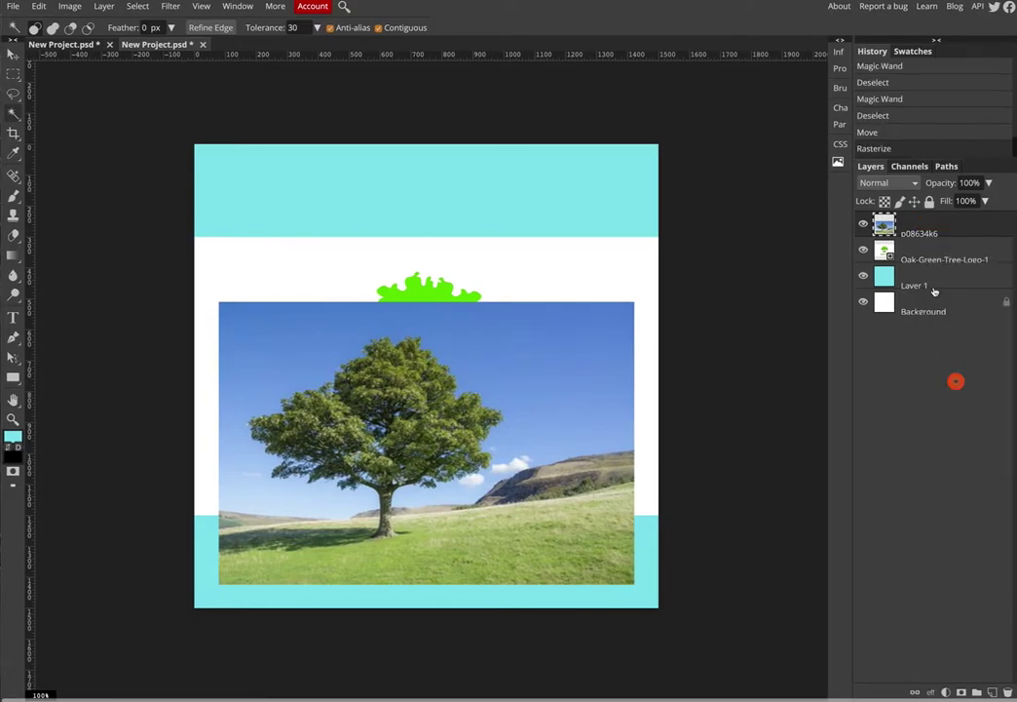
right_click(926, 250)
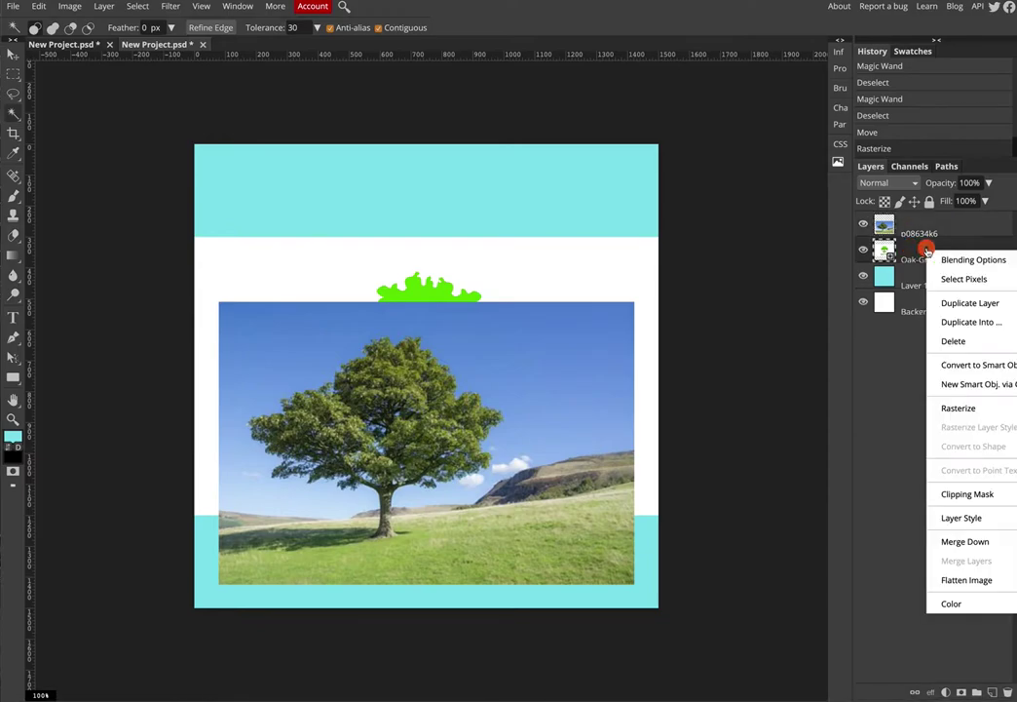
left_click(978, 407)
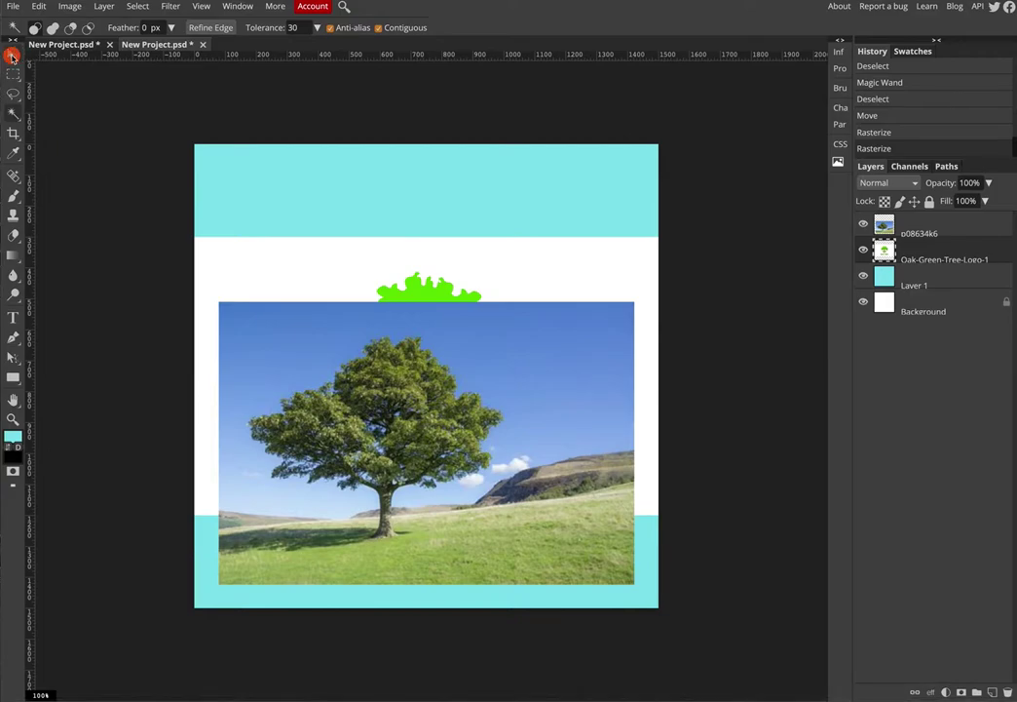
With the Move tool, shift the tree photo down and raise the logo to reveal OAK TREE
left_click(11, 57)
left_click_drag(489, 426, 493, 532)
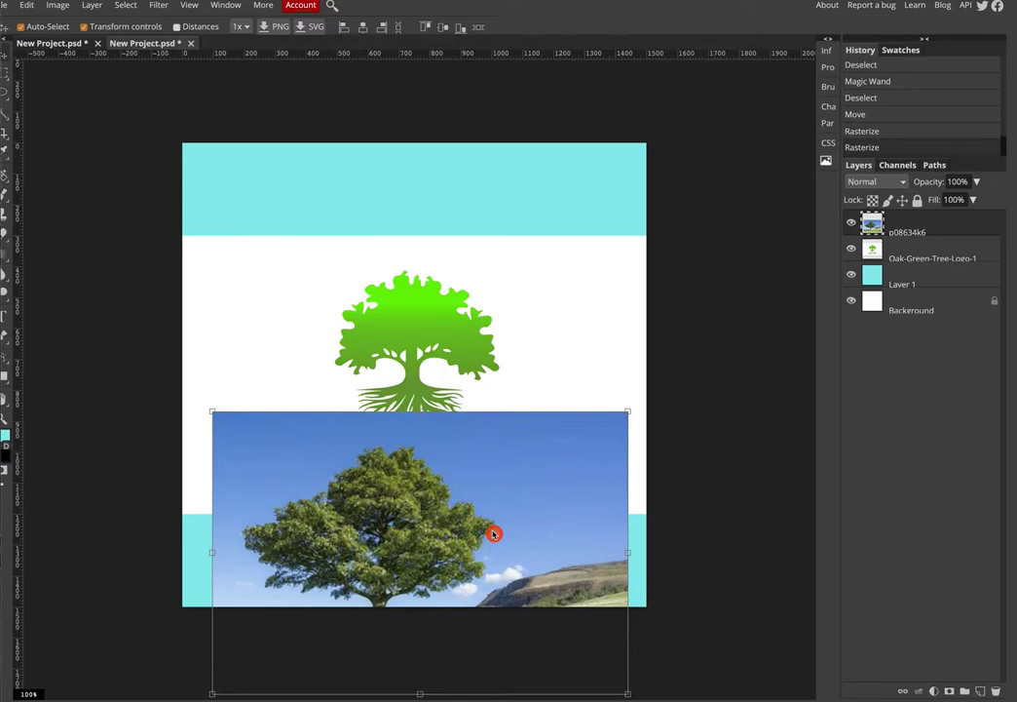
left_click(434, 323)
left_click_drag(465, 322, 466, 238)
Free-transform the logo slightly right and down, commit, and move the photo up beneath it
left_click(507, 429)
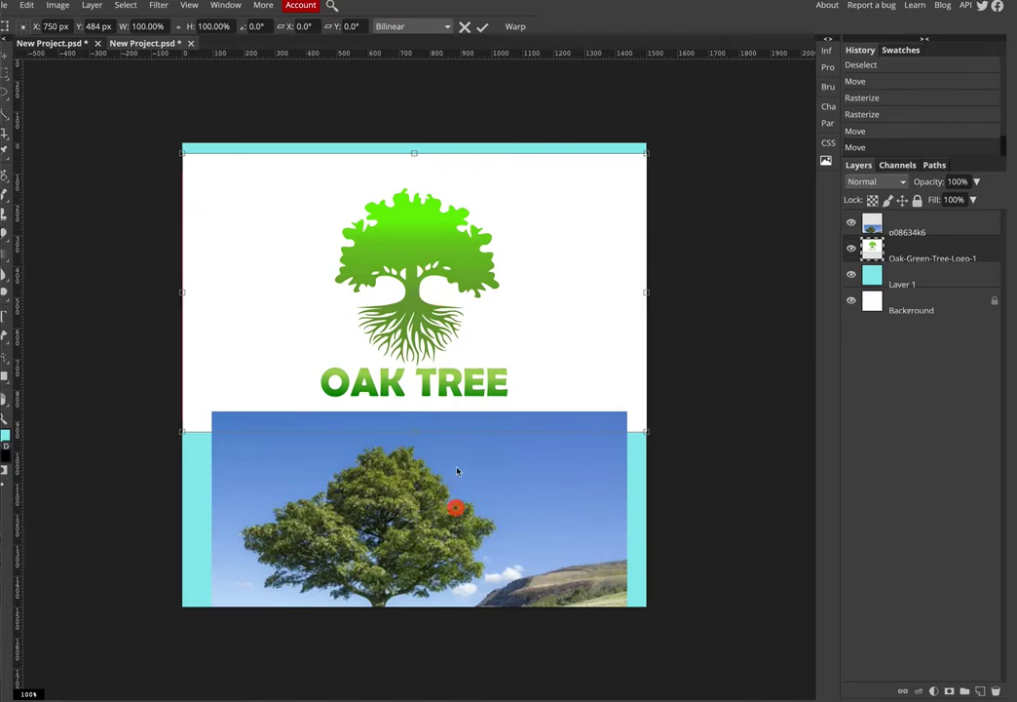
mouse_move(456, 507)
left_mouse_down()
mouse_move(461, 446)
mouse_move(470, 517)
left_mouse_up()
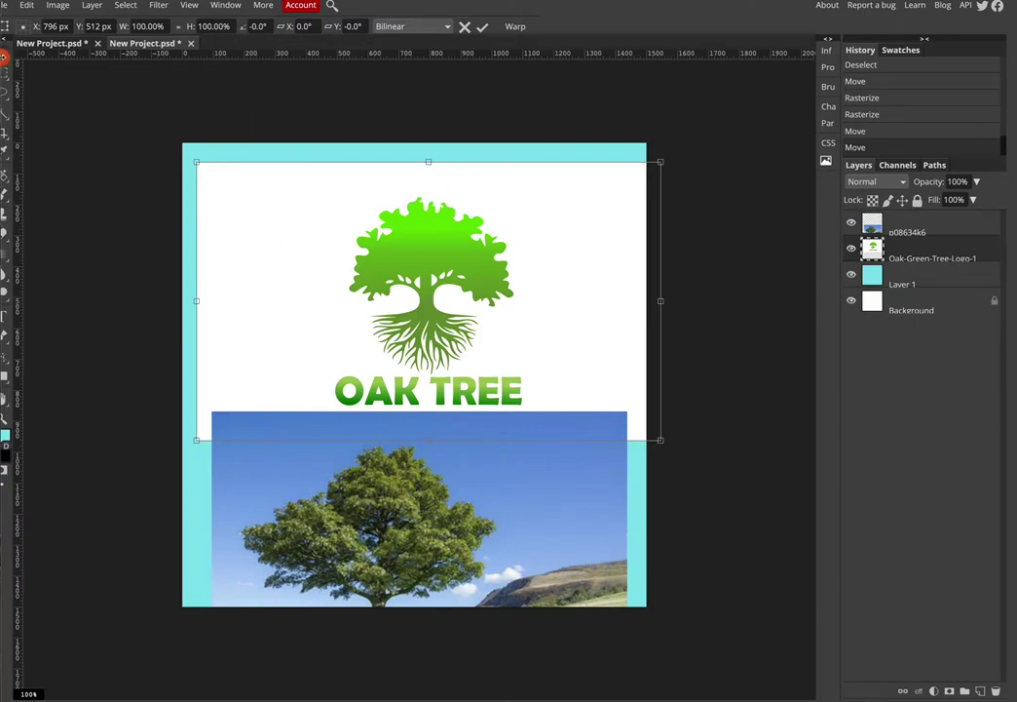
left_click(4, 54)
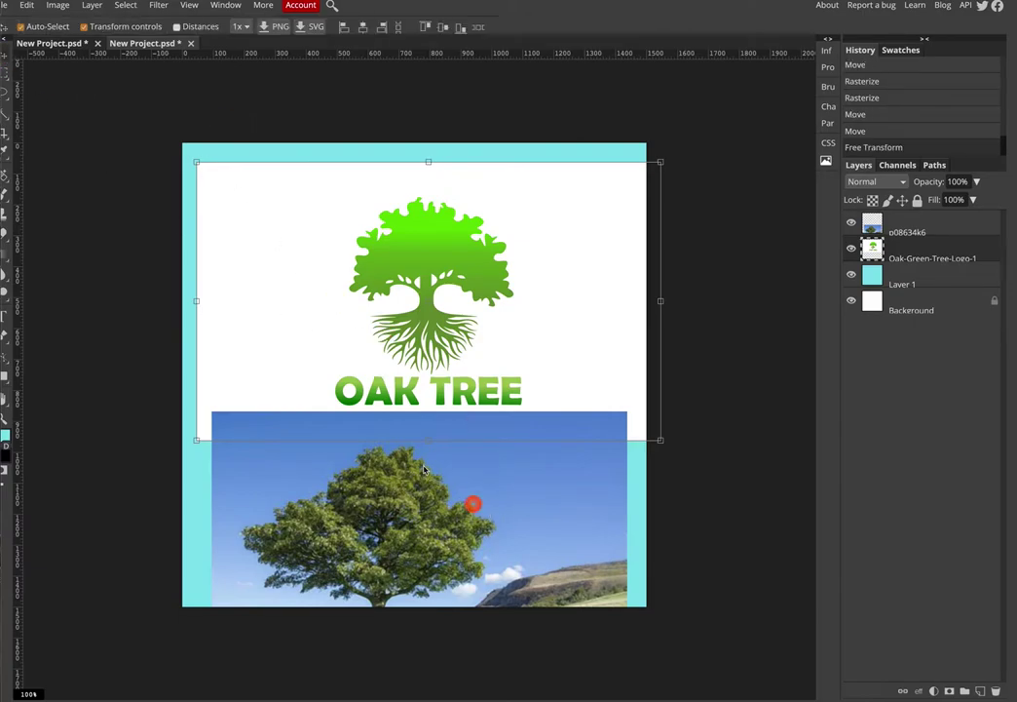
left_click_drag(424, 470, 495, 483)
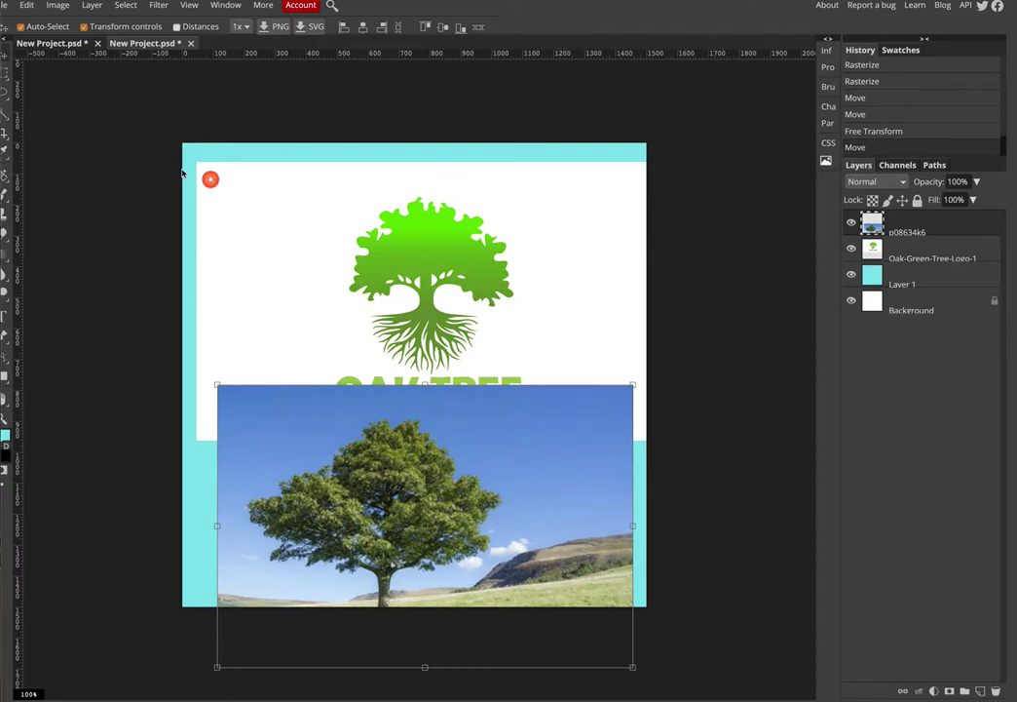
Magic Wand the white area around the logo on its layer, delete it, and deselect
key("w")
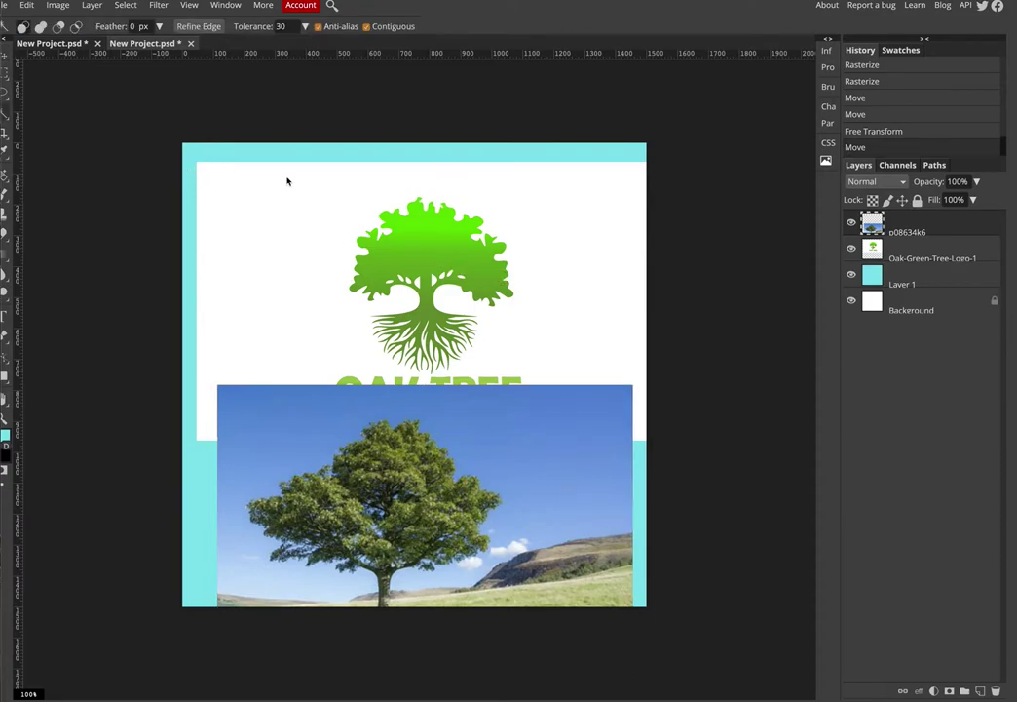
left_click(364, 201)
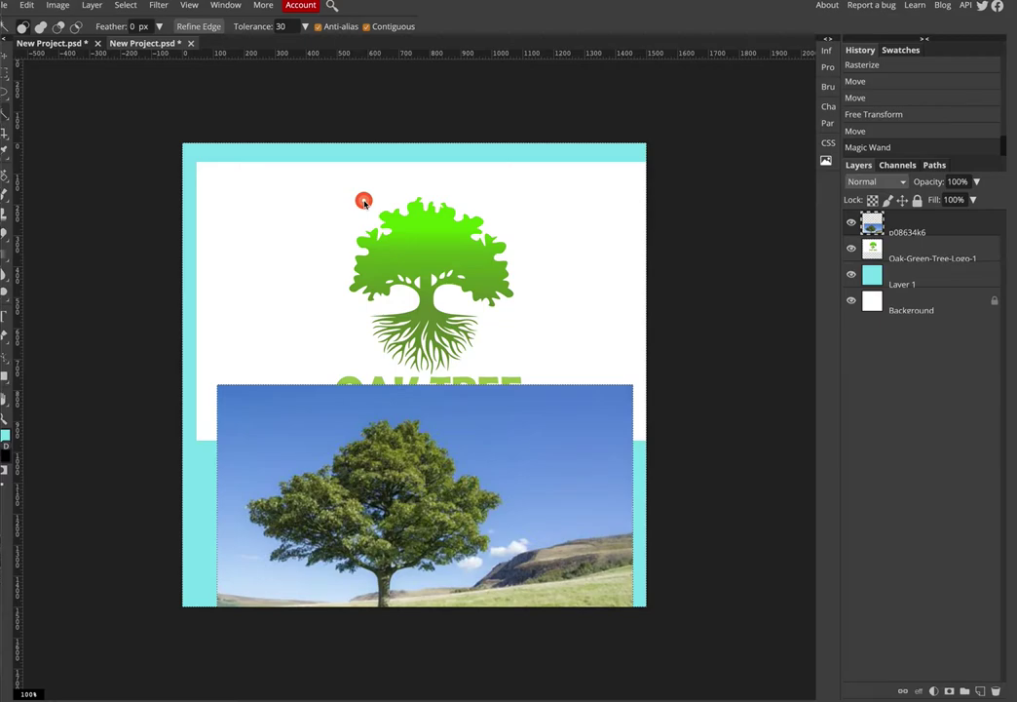
left_click(908, 257)
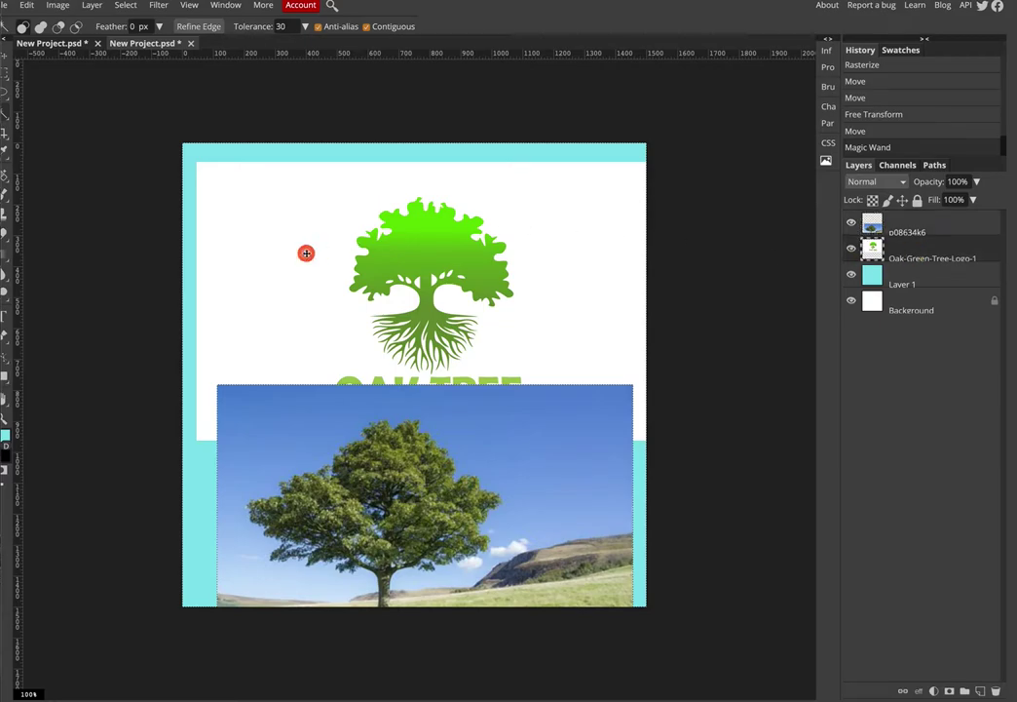
key("ctrl+d")
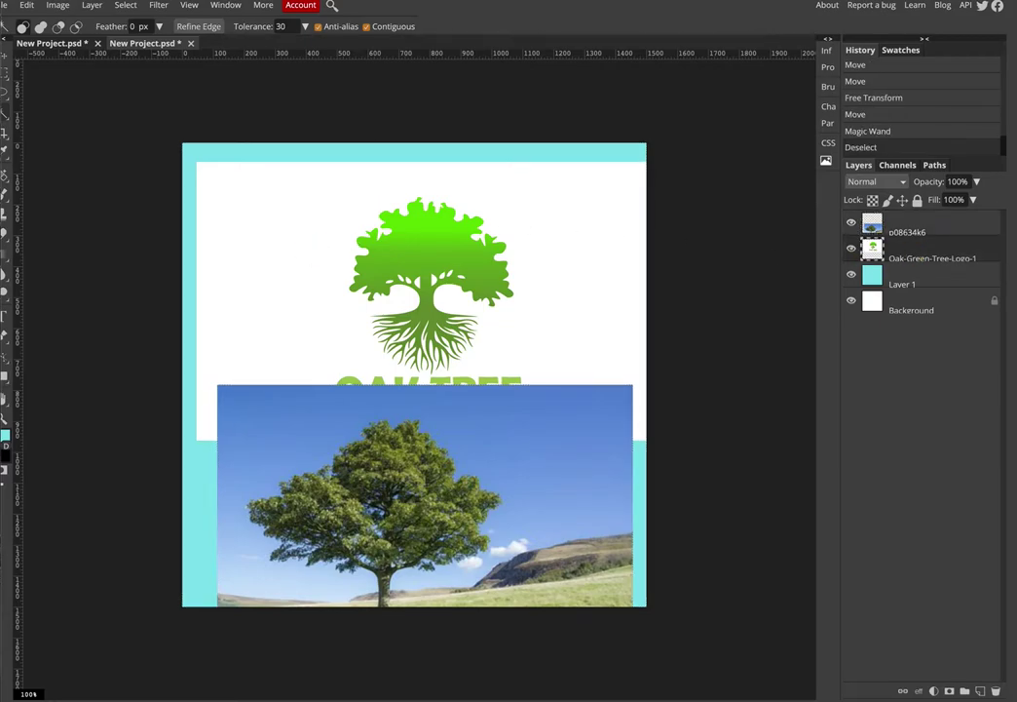
left_click(317, 240)
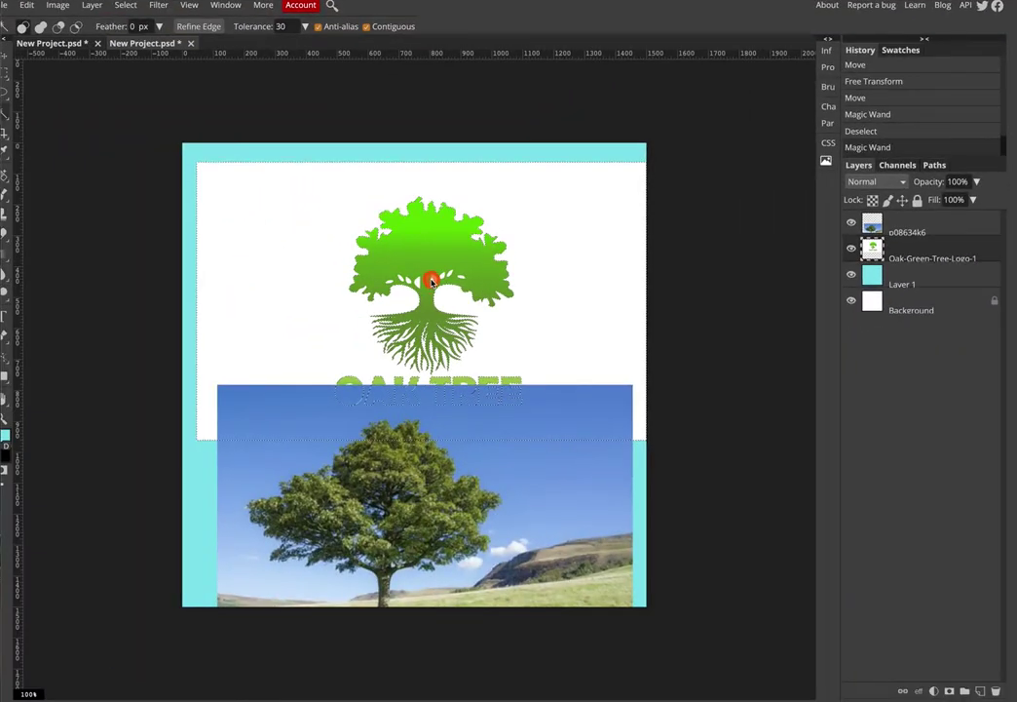
key("Delete")
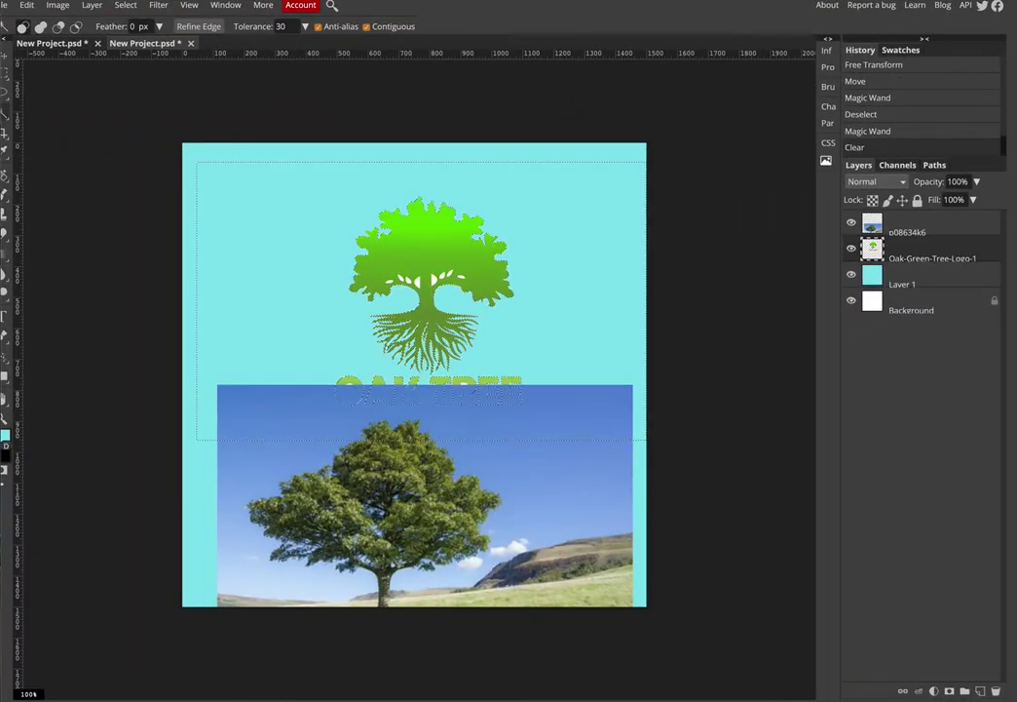
key("ctrl+d")
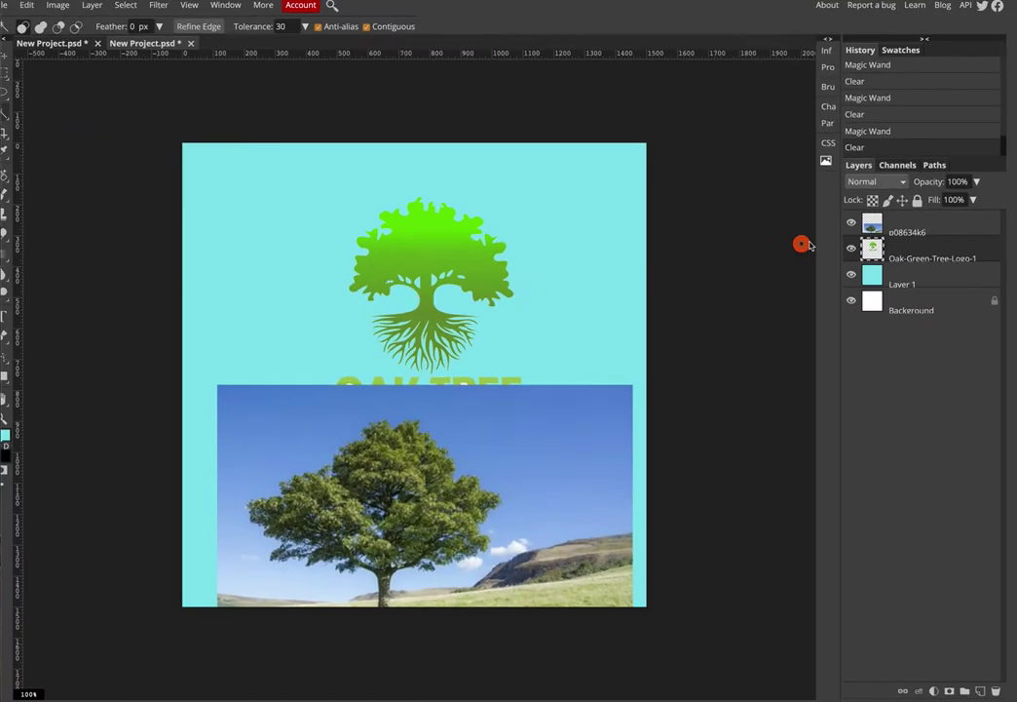
Hide the tree photo layer and brush across the OAK TREE lettering
left_click(852, 226)
left_click(372, 404)
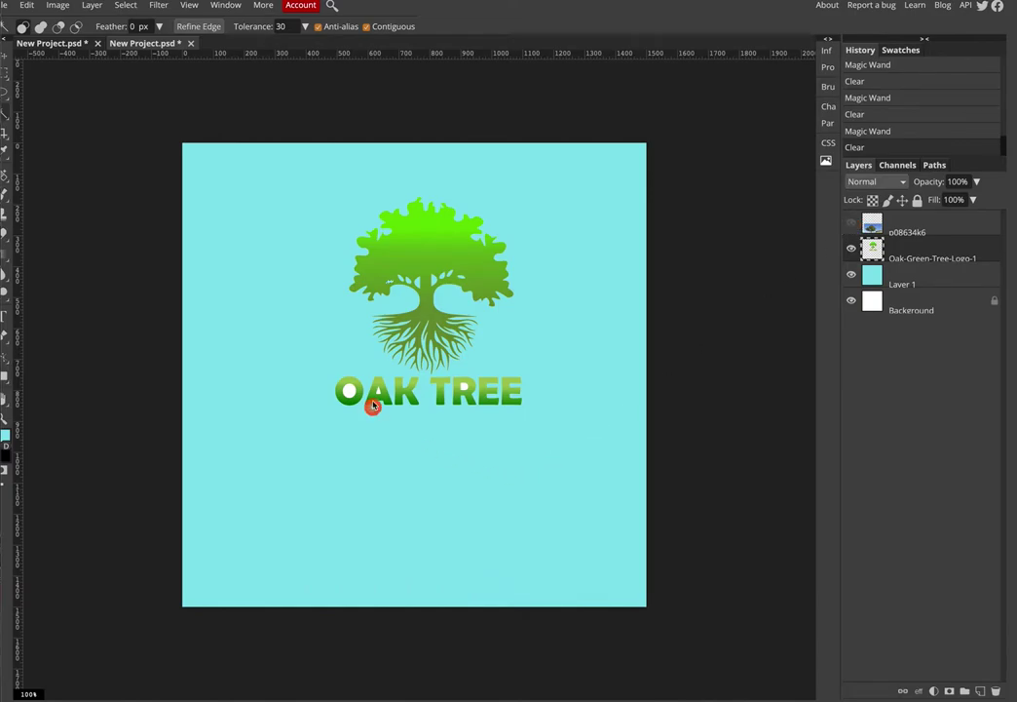
left_click(500, 387)
left_click(503, 442)
left_click(492, 434)
key("b")
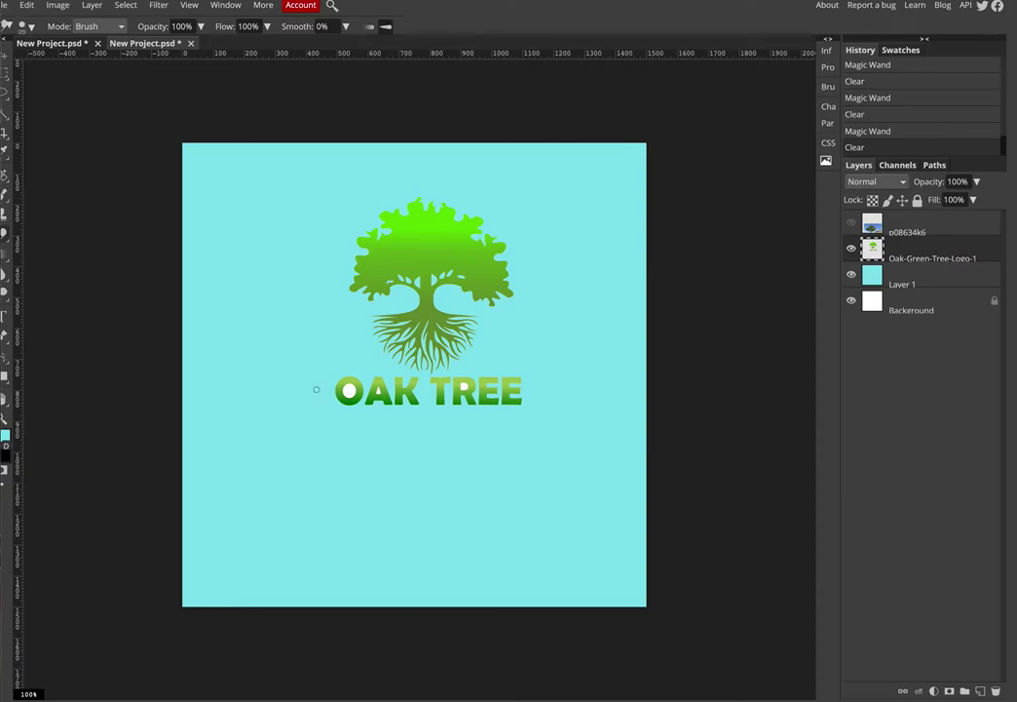
left_click(340, 403)
left_click_drag(341, 403, 567, 398)
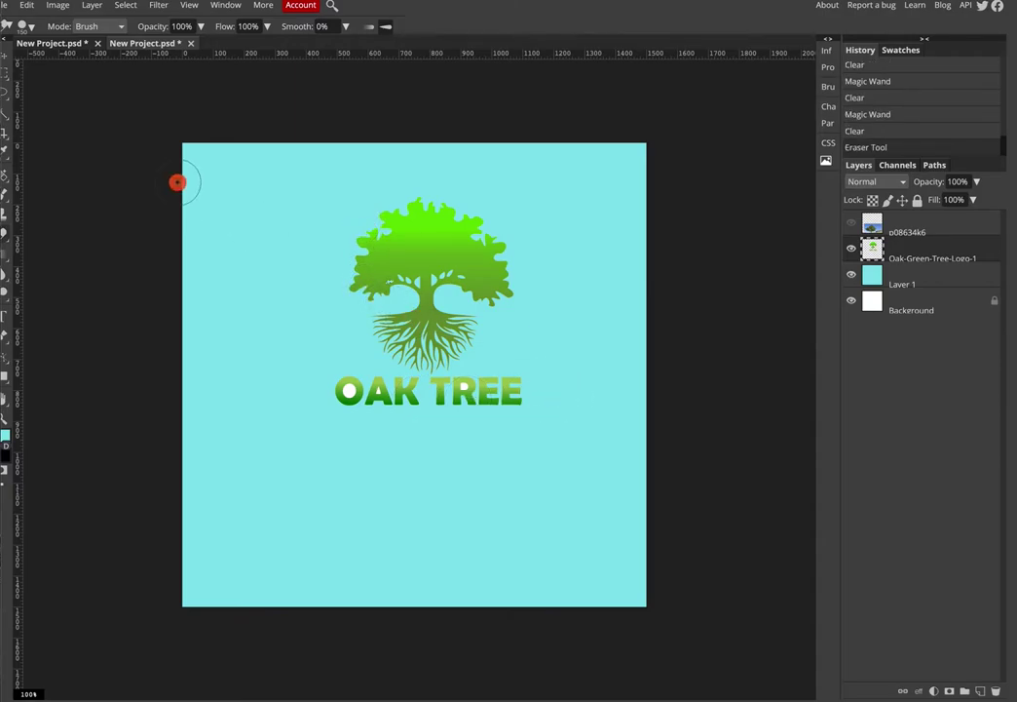
Rectangle-select the OAK TREE lettering, delete it, and deselect
right_click(6, 76)
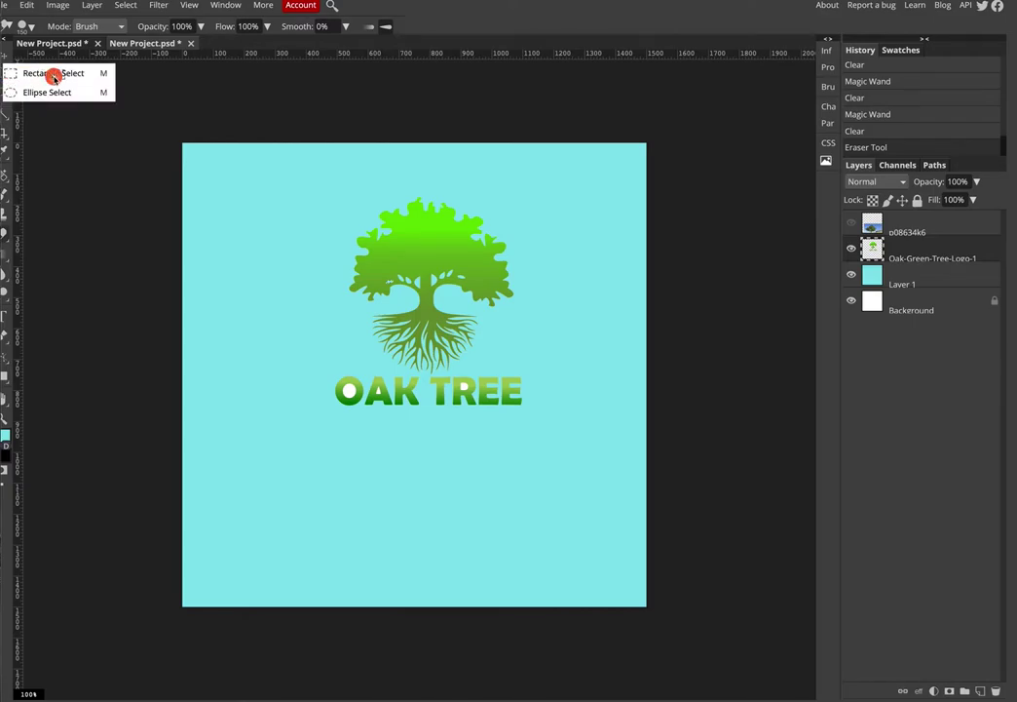
left_click(53, 76)
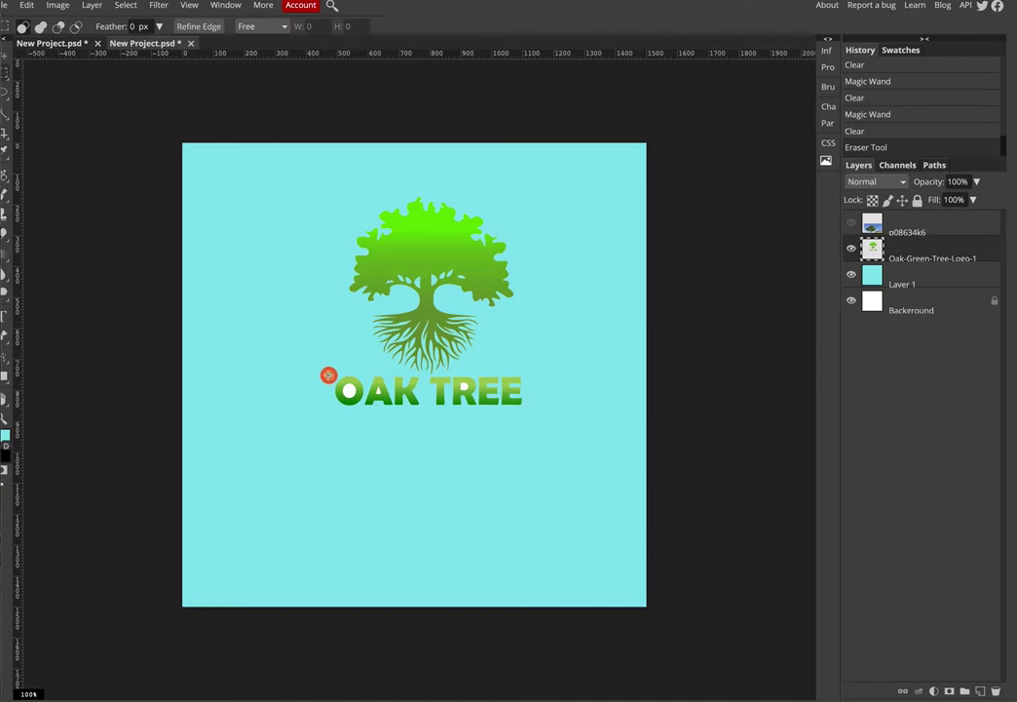
left_click_drag(329, 370, 330, 372)
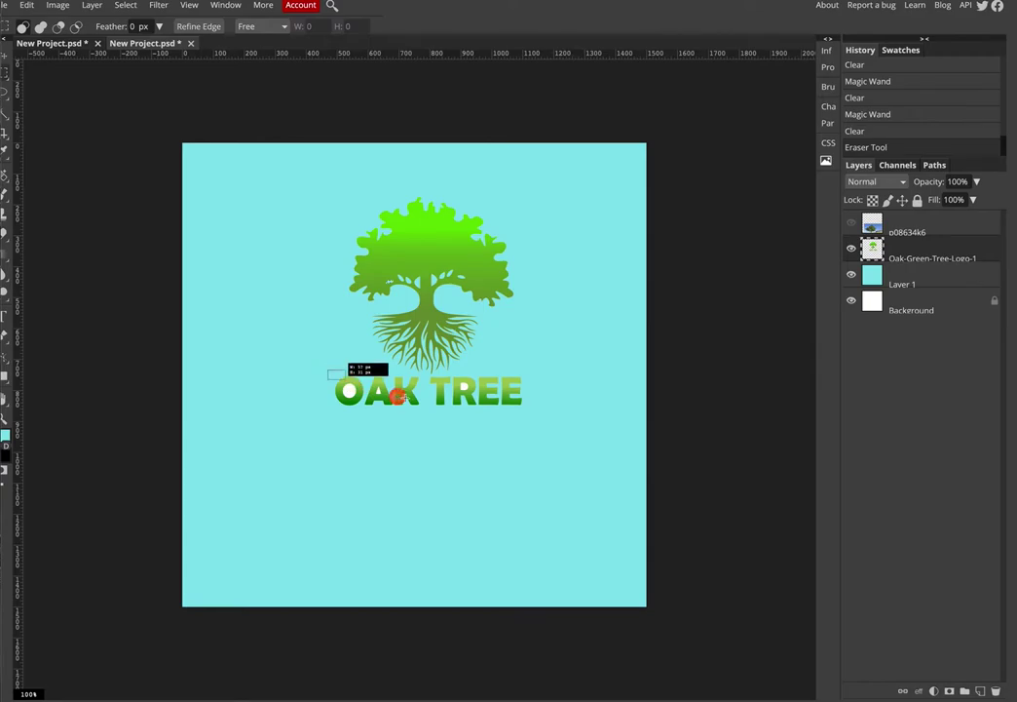
left_click_drag(397, 395, 546, 416)
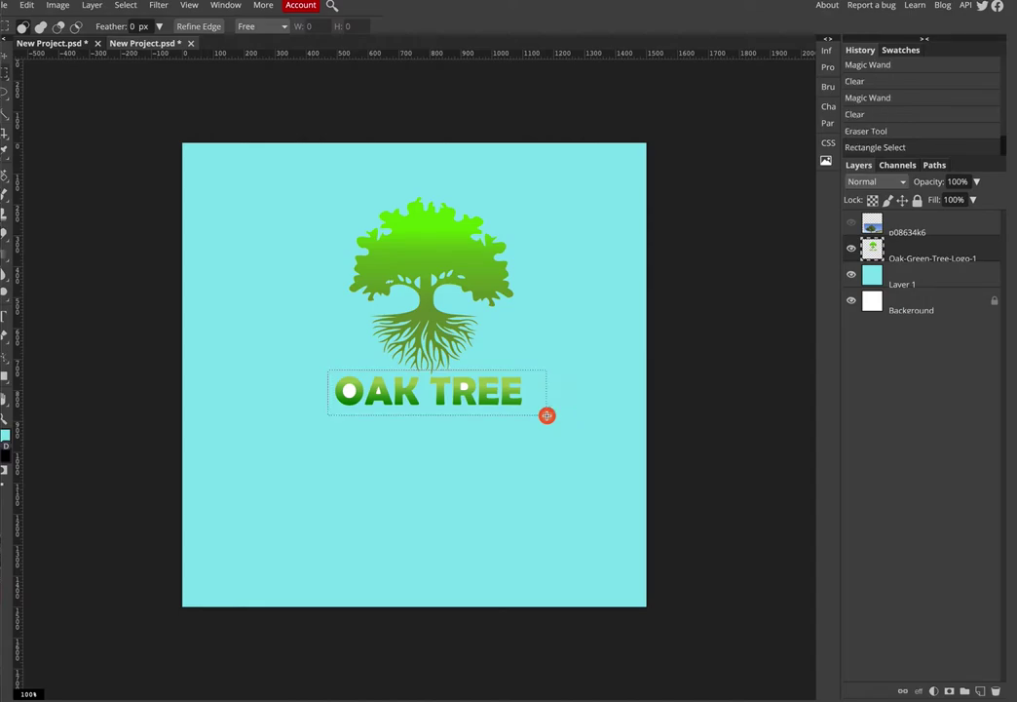
left_click(545, 414)
left_click_drag(329, 372, 534, 416)
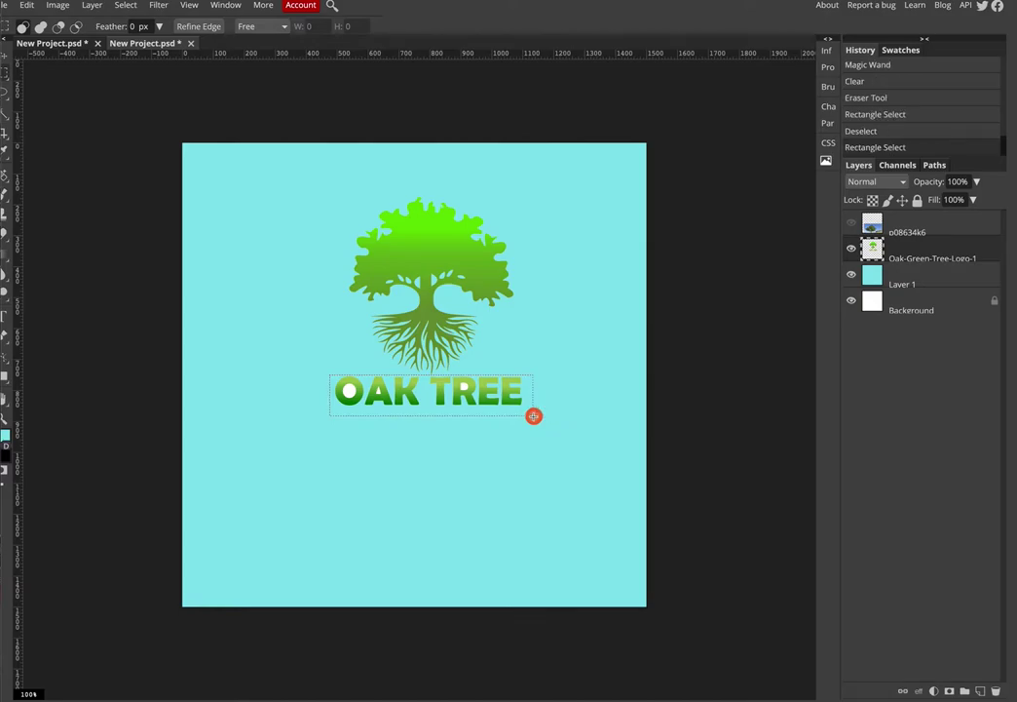
key("Delete")
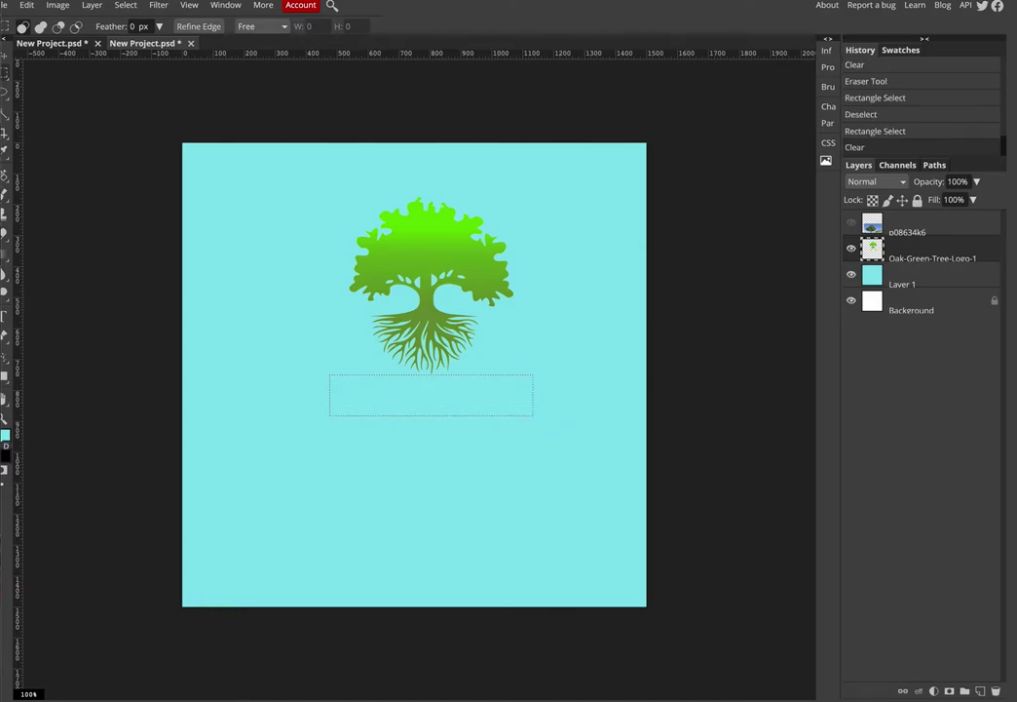
key("ctrl+d")
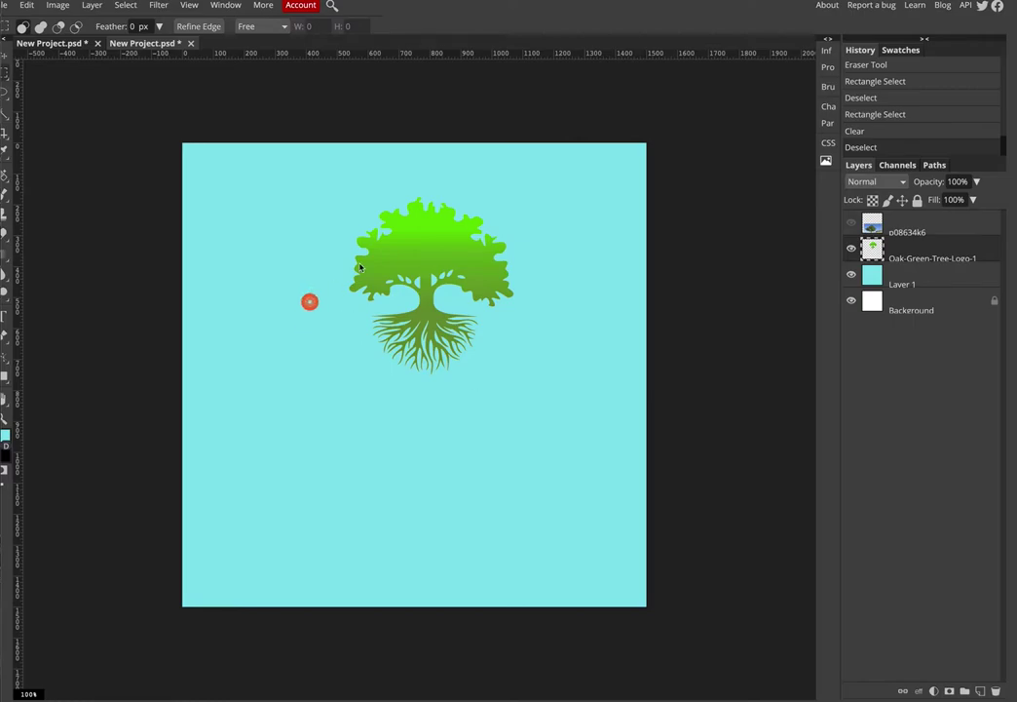
Shift the logo left, then rectangle-select and delete the white strip right of the tree
key("v")
left_click_drag(400, 293, 359, 283)
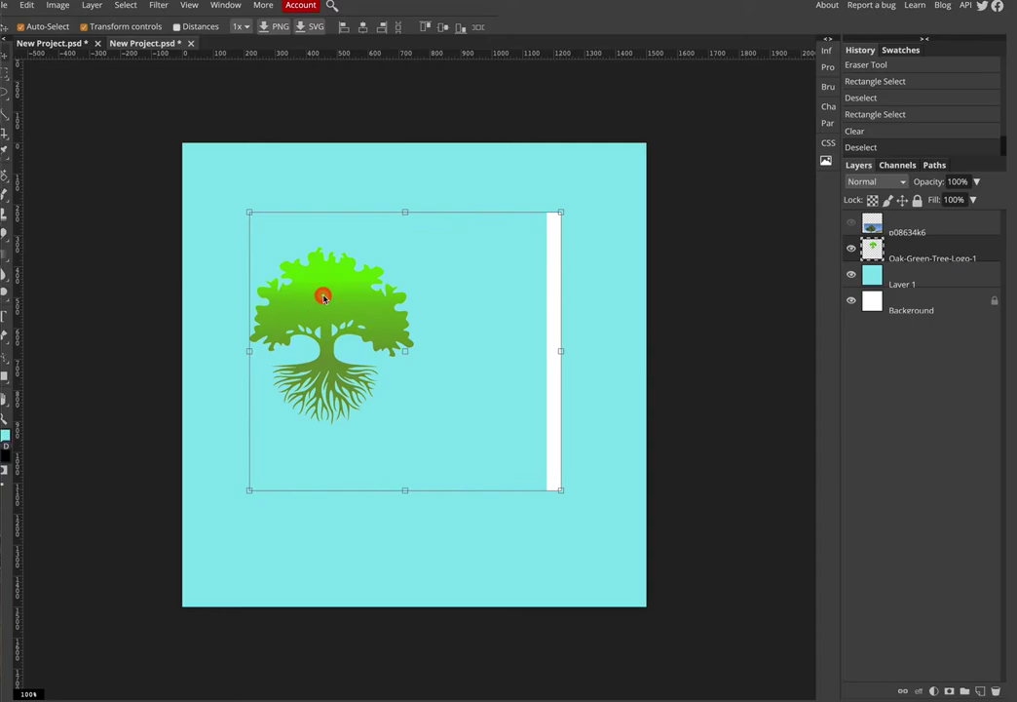
left_click(7, 75)
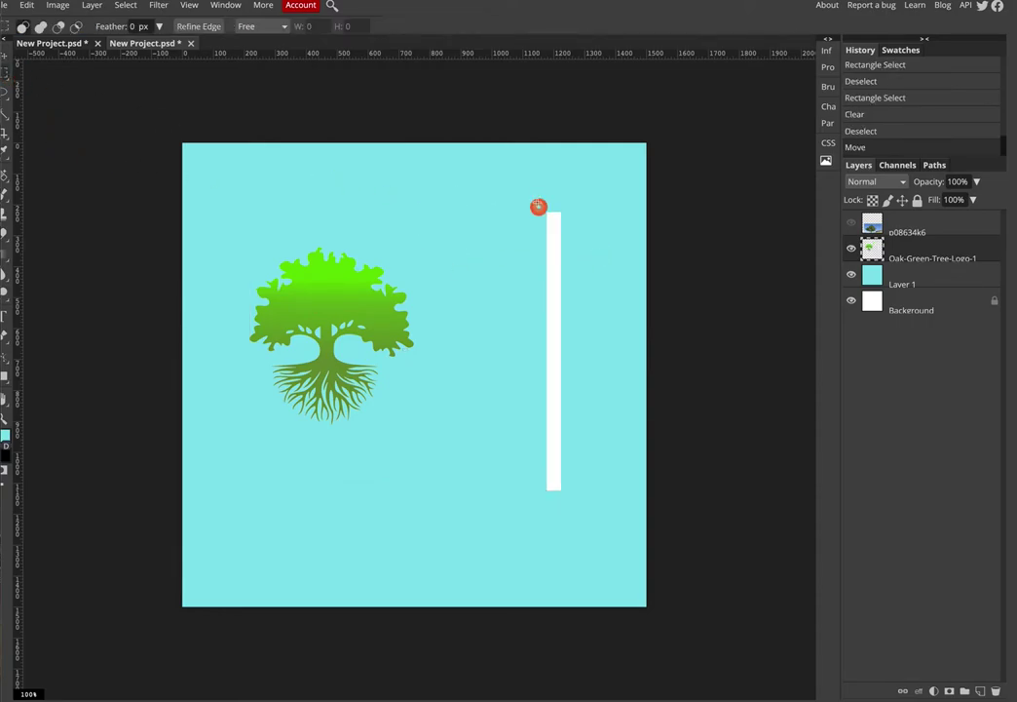
left_click_drag(536, 200, 583, 508)
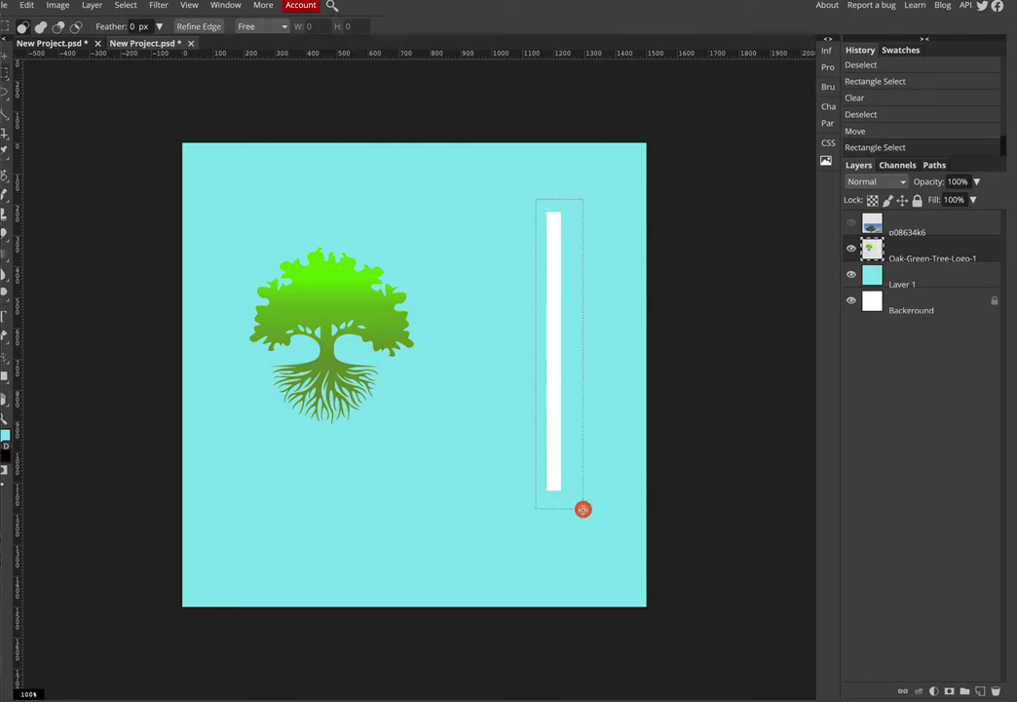
key("Delete")
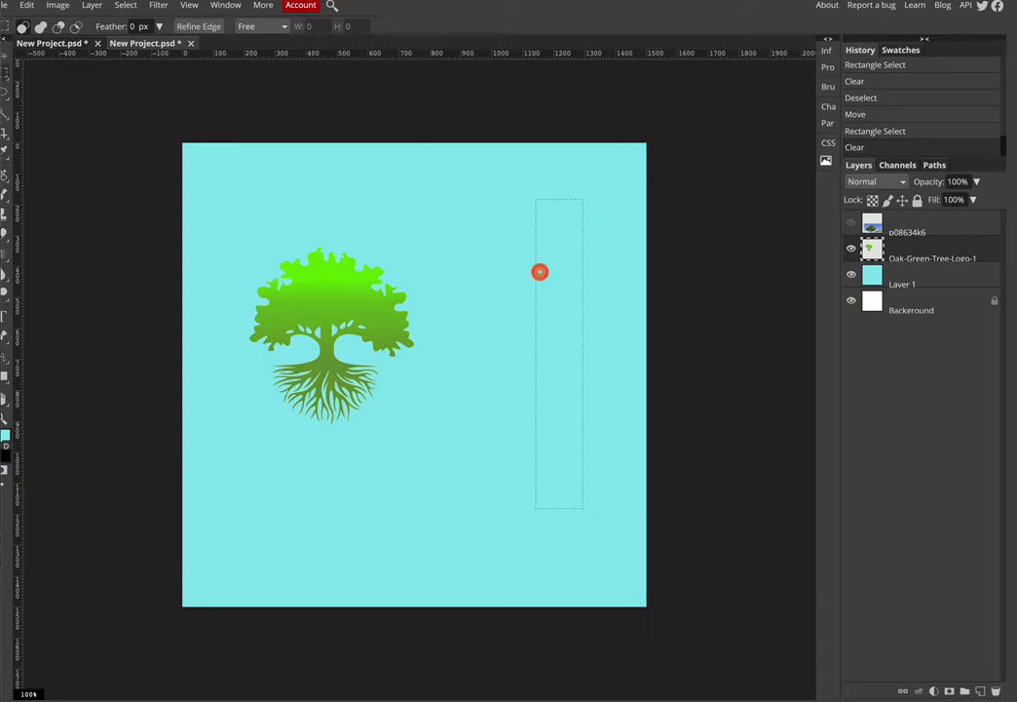
key("ctrl+d")
Move the tree logo back to the centre, free-transform it, and hide its layer
key("v")
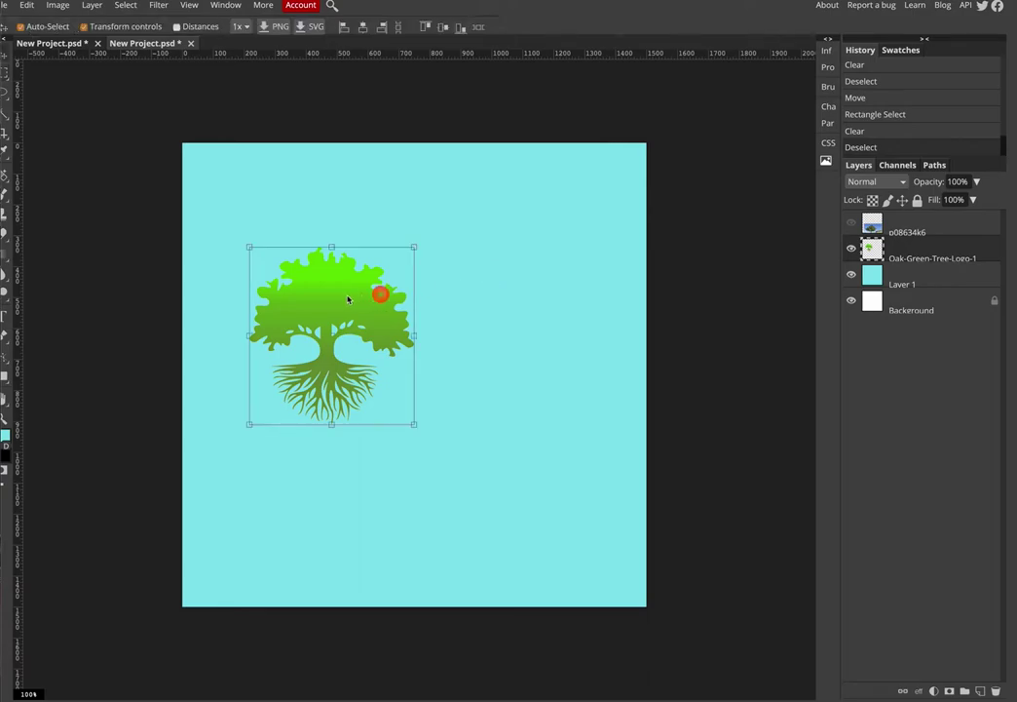
left_click_drag(343, 296, 460, 286)
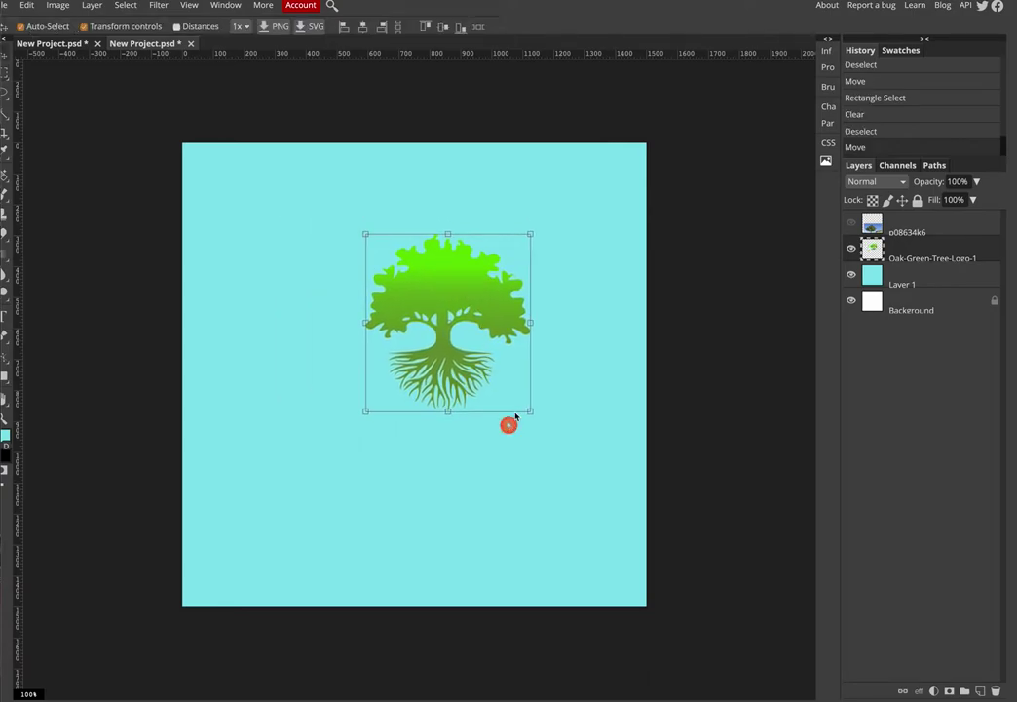
left_click_drag(536, 418, 513, 386)
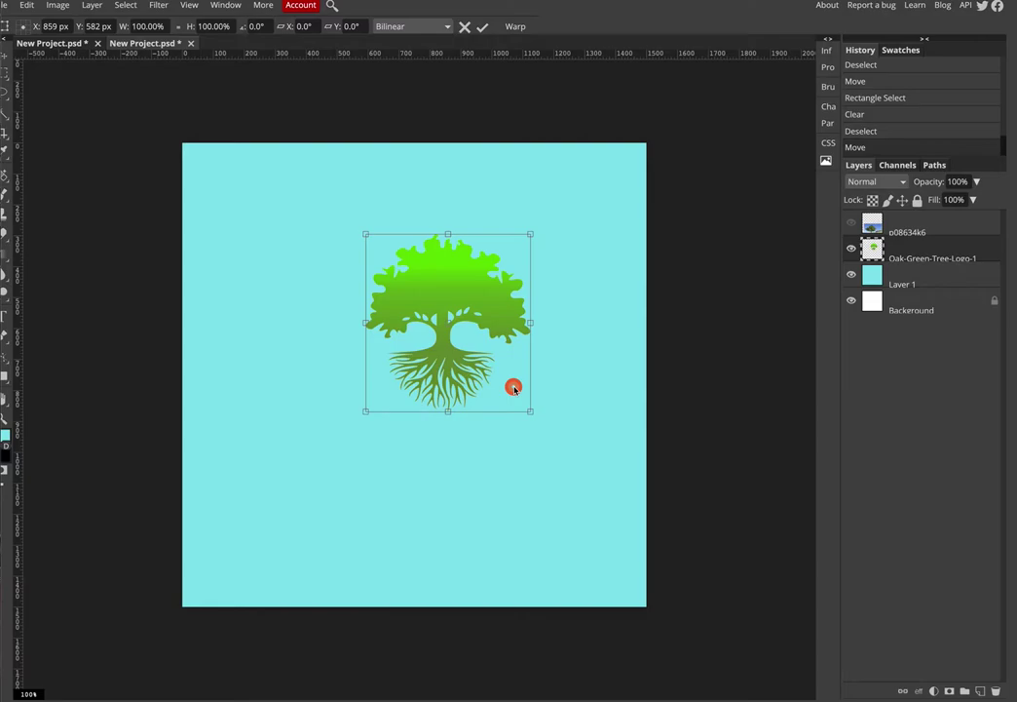
left_click(851, 250)
Show the p08634k6 photo layer and drag the tree photo higher into the cyan canvas
left_click(851, 223)
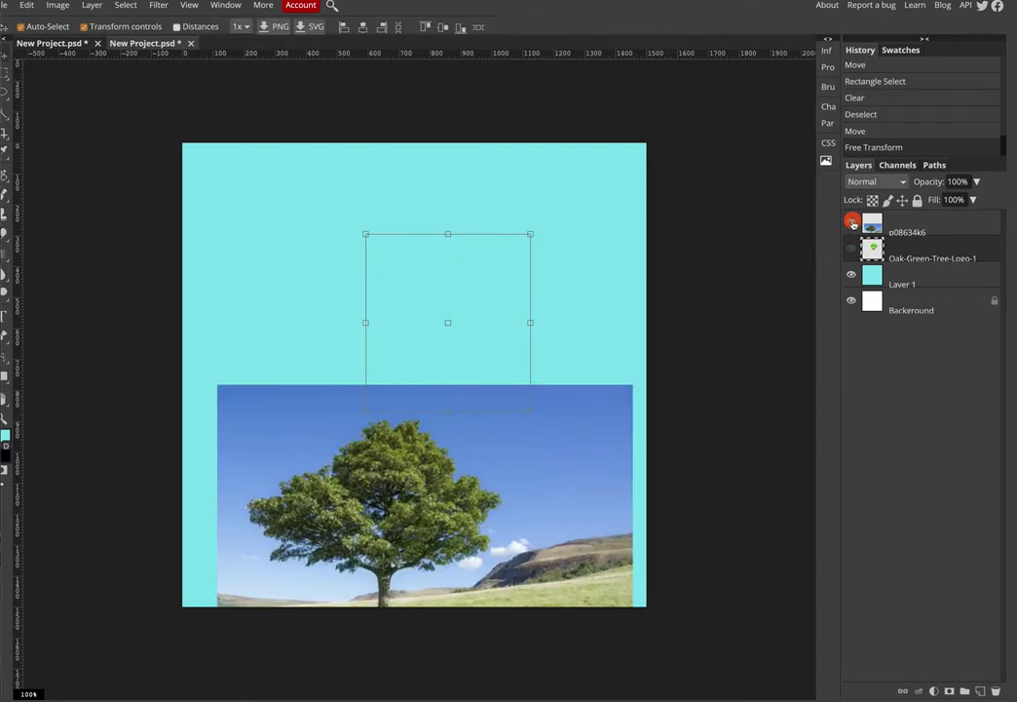
left_click(570, 454)
left_click_drag(567, 458, 545, 330)
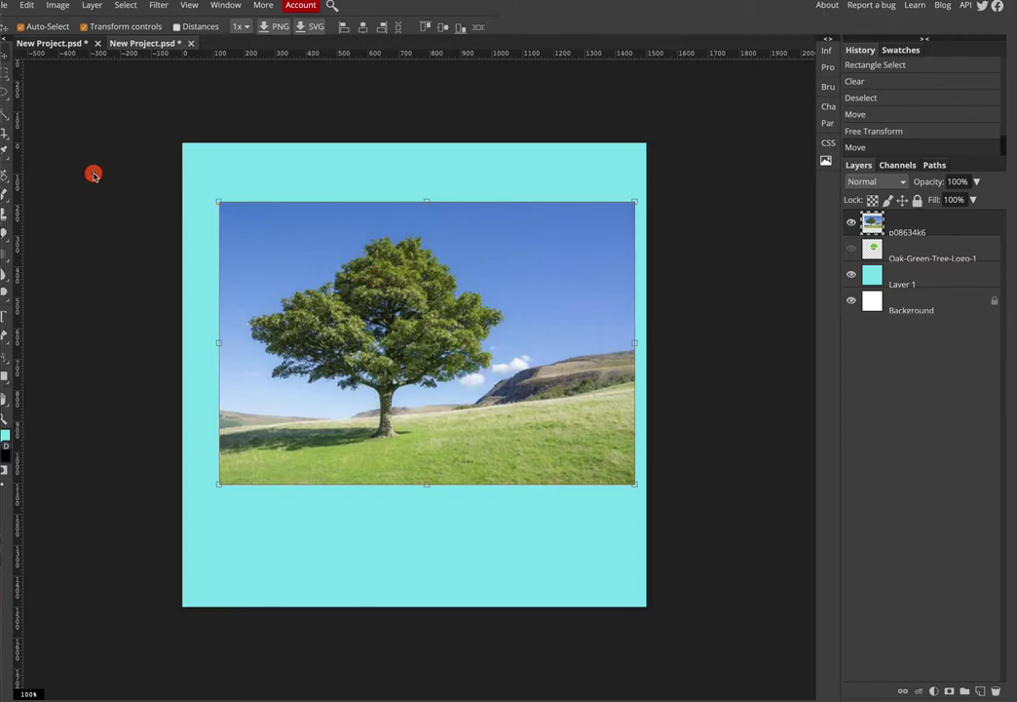
key("w")
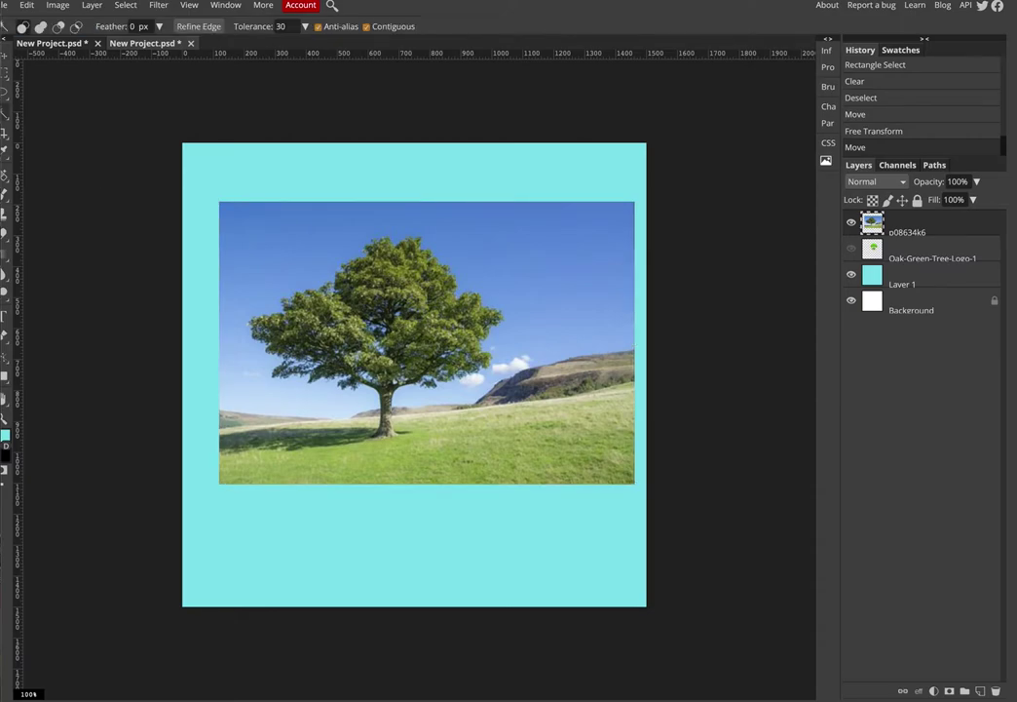
left_click(44, 153)
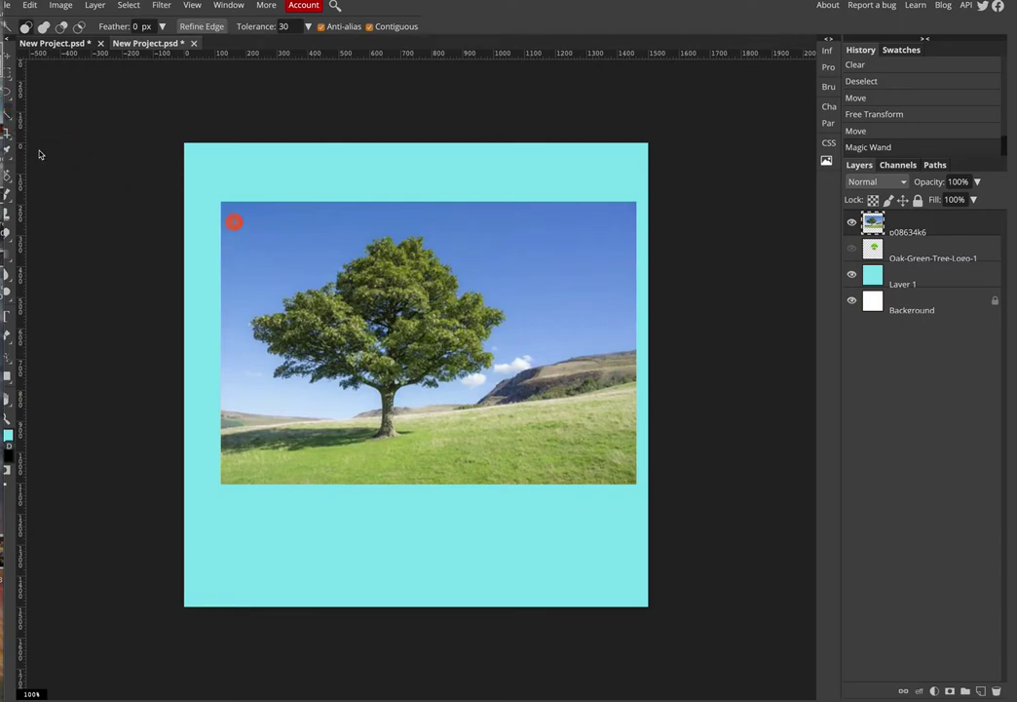
Test Magic Wand picks on the sky, then set Tolerance to 15
left_click(290, 237)
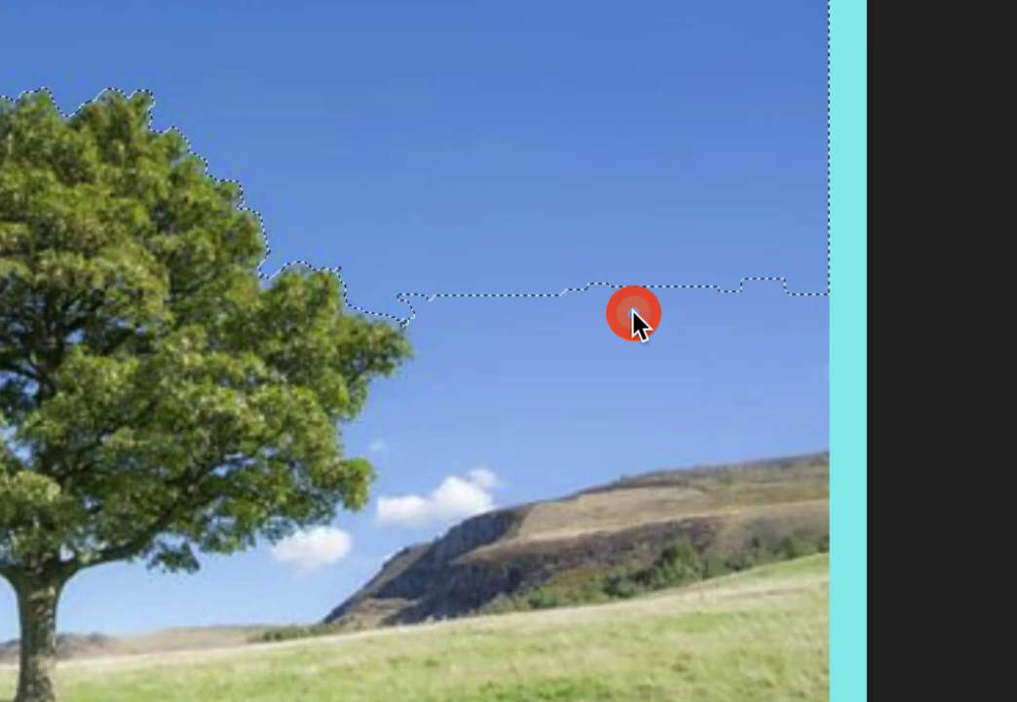
left_click(529, 335)
left_click(481, 324)
left_click(604, 266)
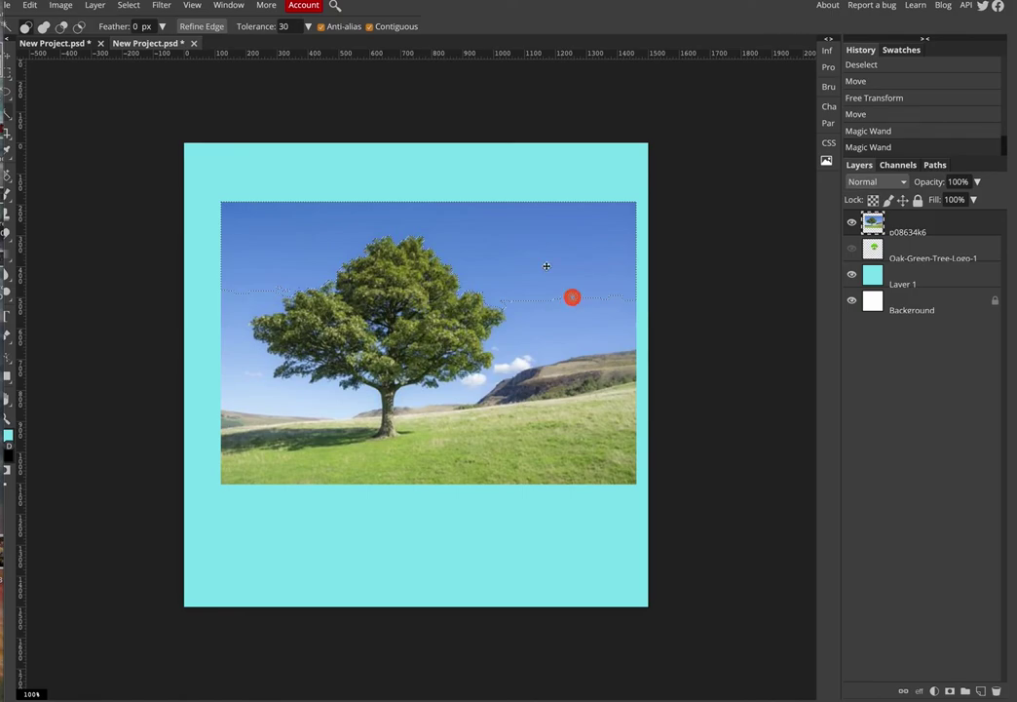
left_click(516, 234)
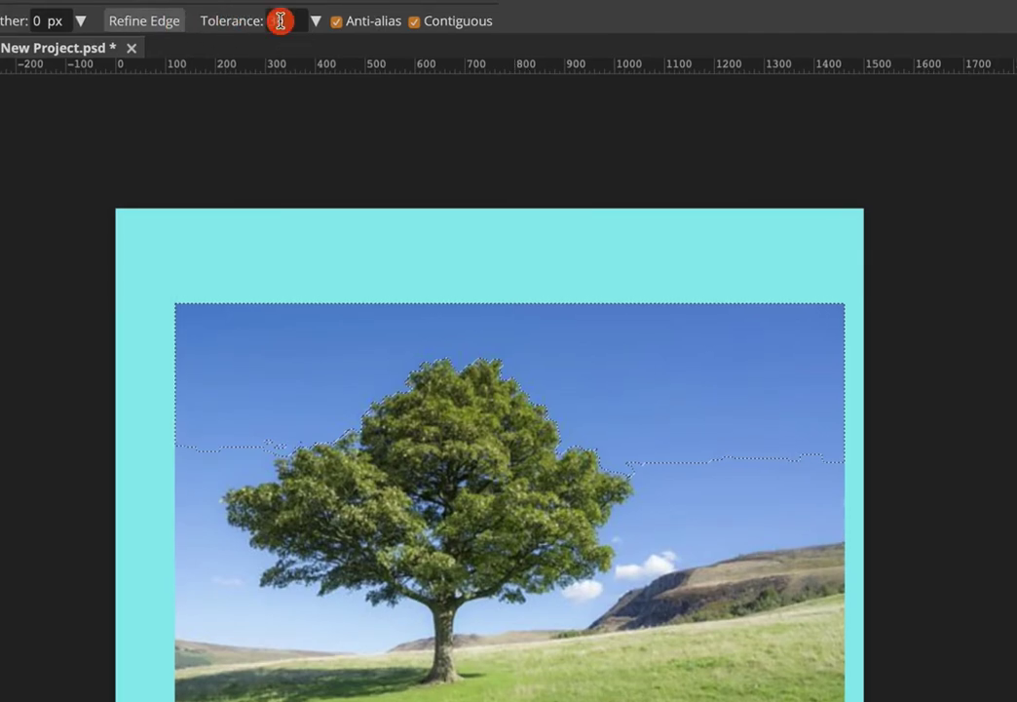
double_click(284, 21)
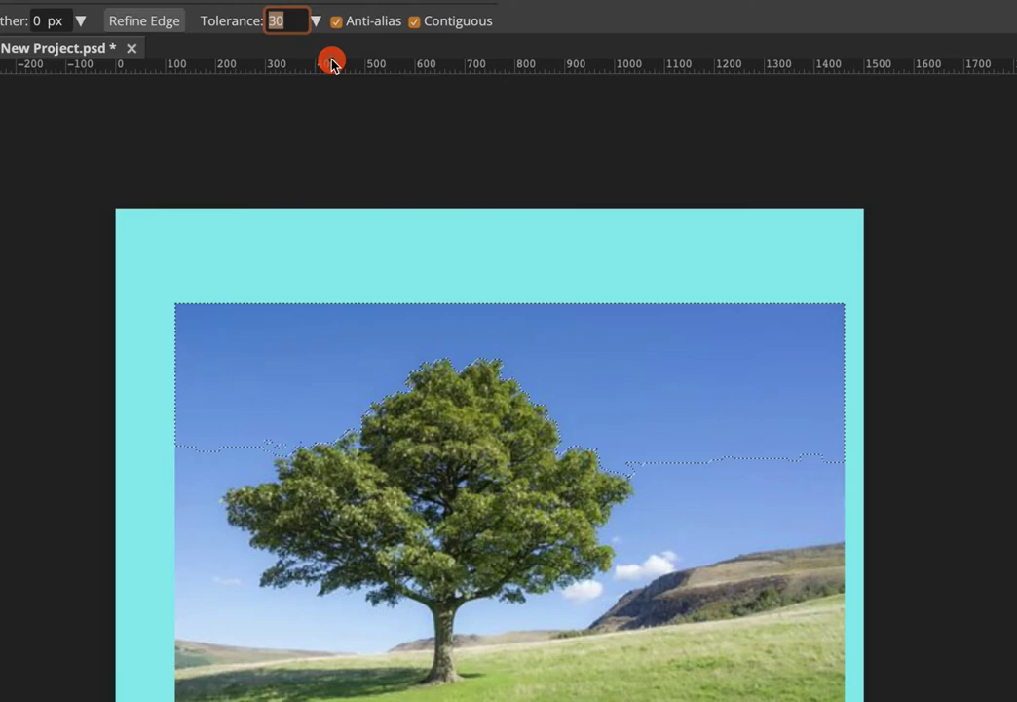
type("15")
Change Tolerance to 50 and pick the whole sky around the tree
left_click(653, 422)
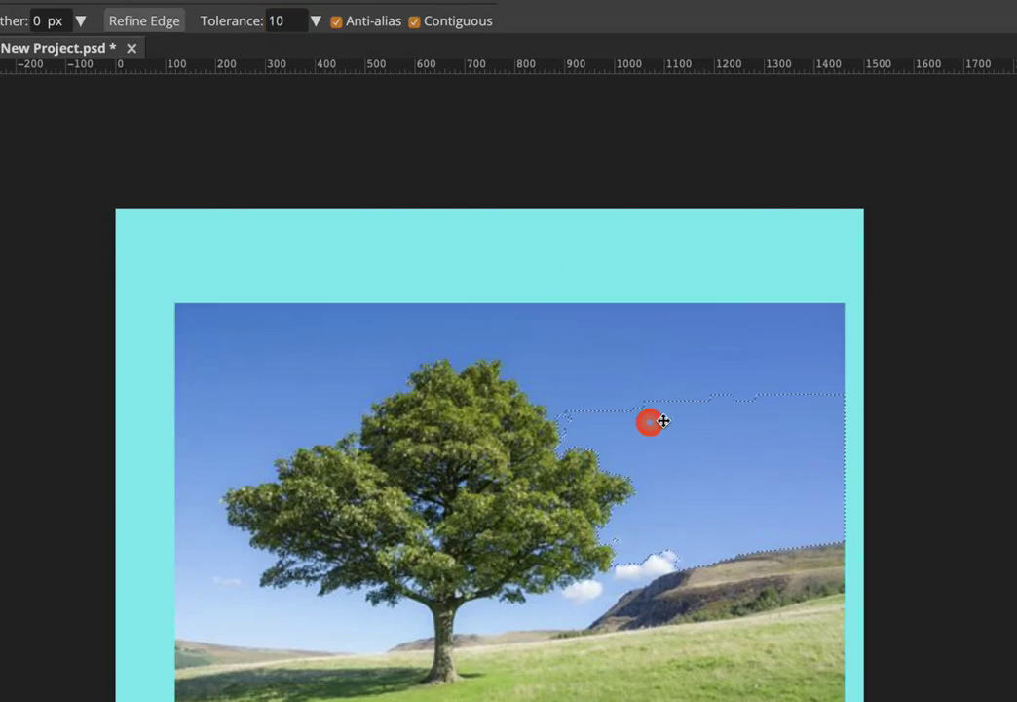
left_click(597, 359)
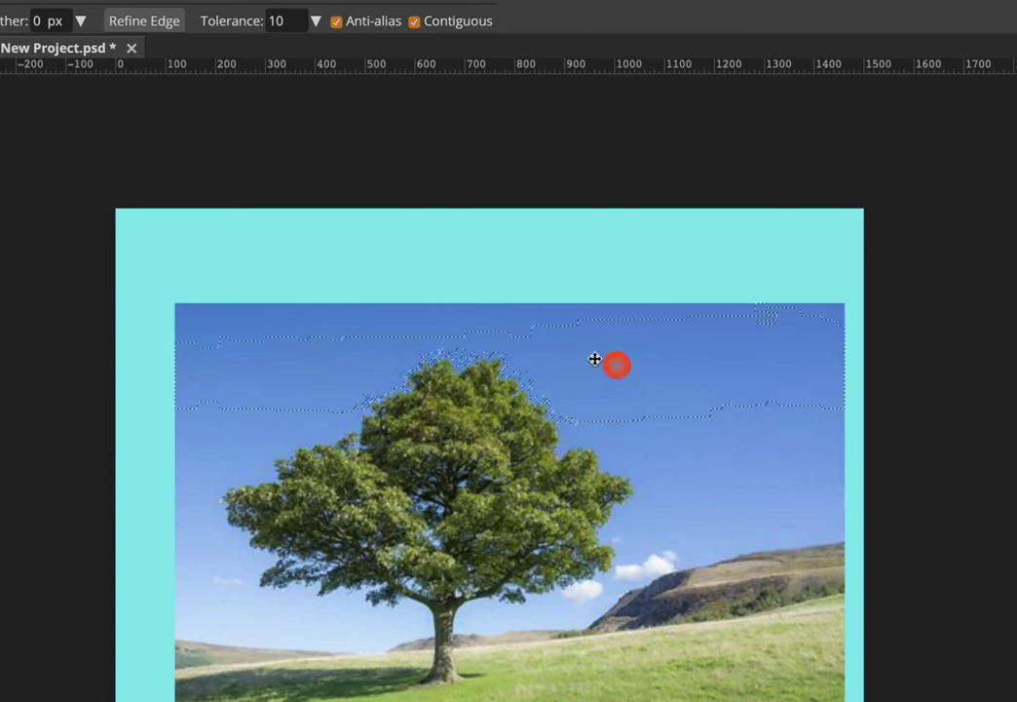
left_click(277, 19)
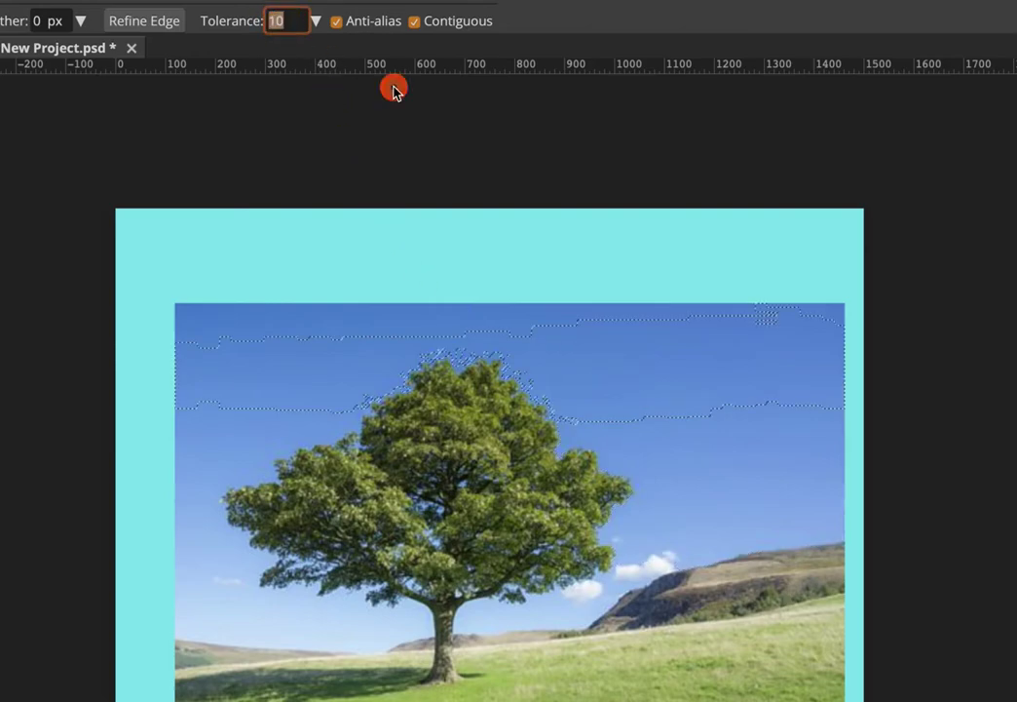
type("5")
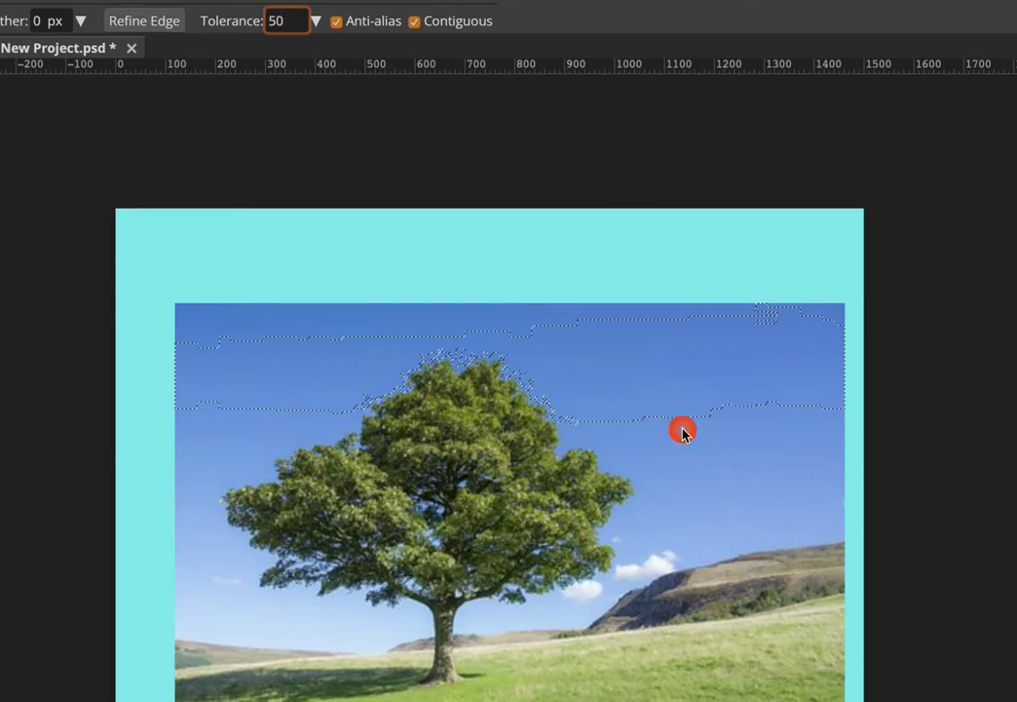
left_click(699, 389)
left_click(566, 337)
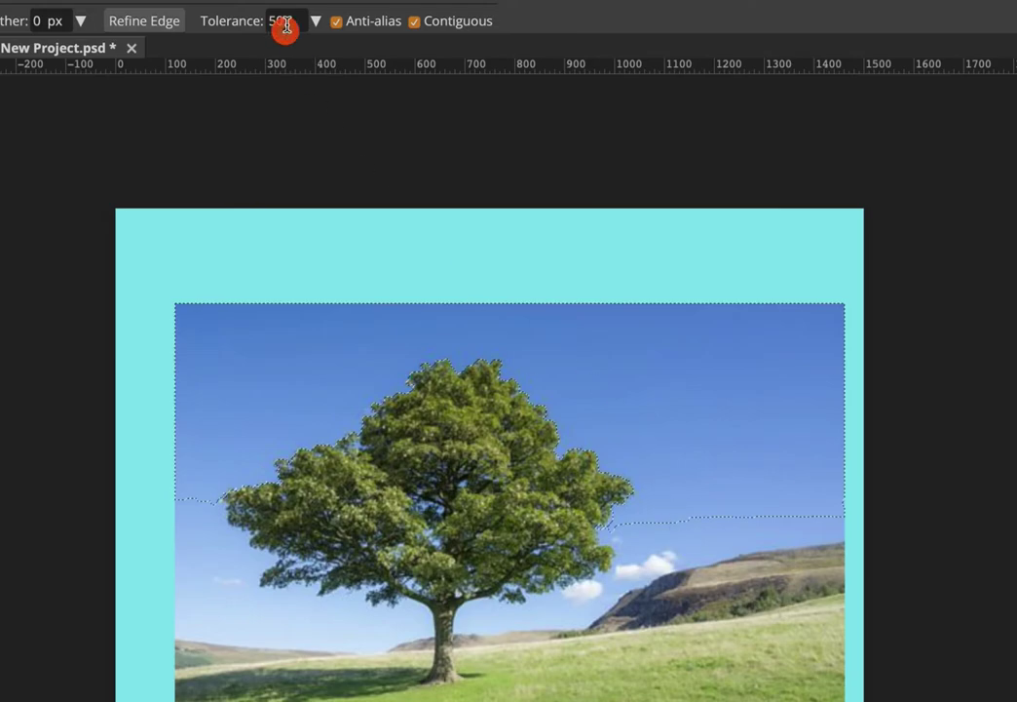
left_click_drag(285, 26, 263, 22)
At Tolerance 70, select the blue sky around the tree, delete it, and deselect
type("70")
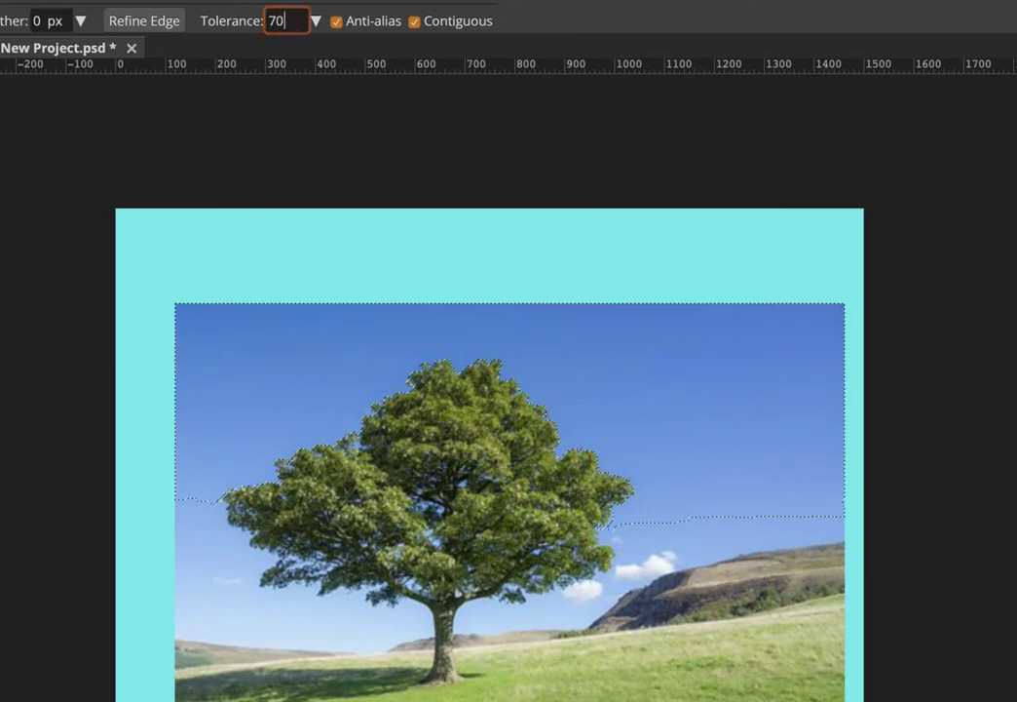
left_click(703, 427)
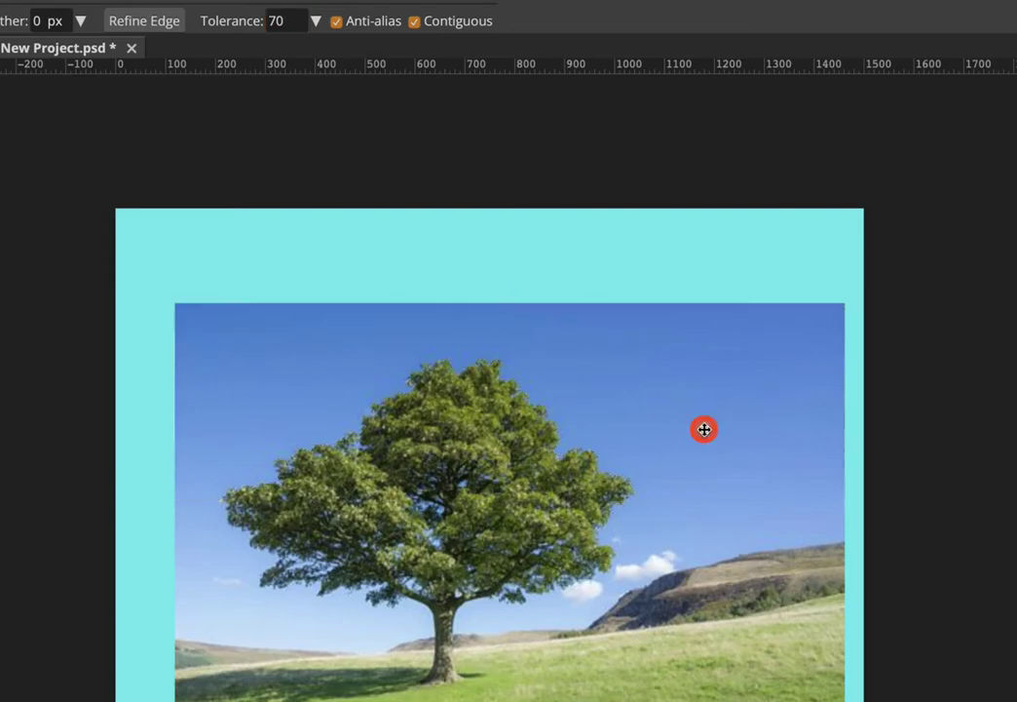
left_click(639, 408)
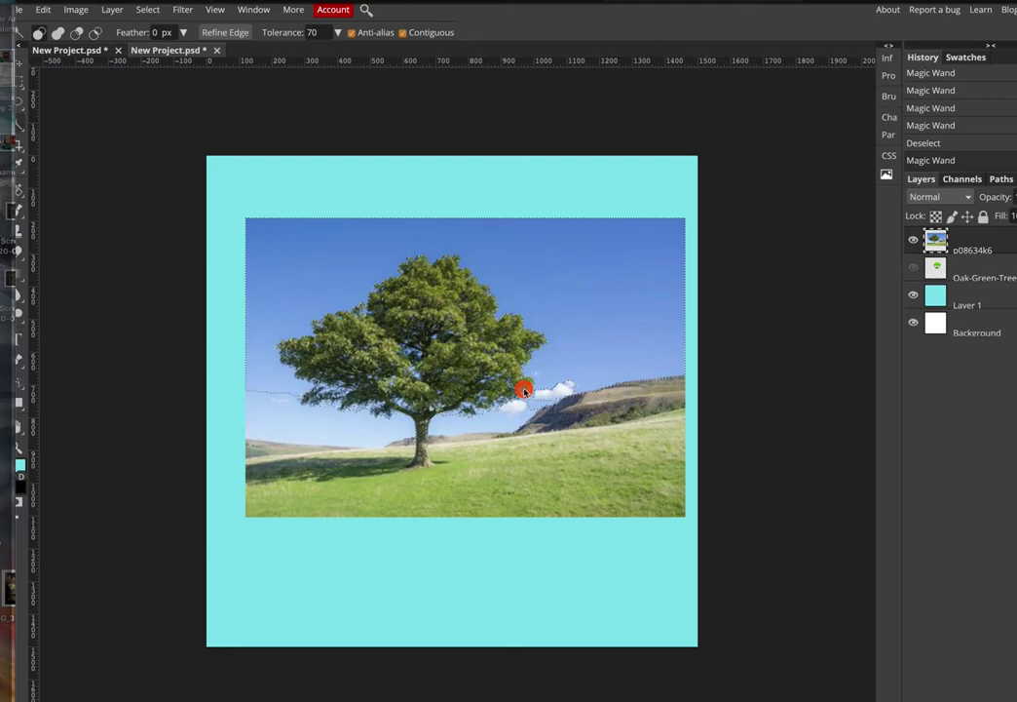
key("Delete")
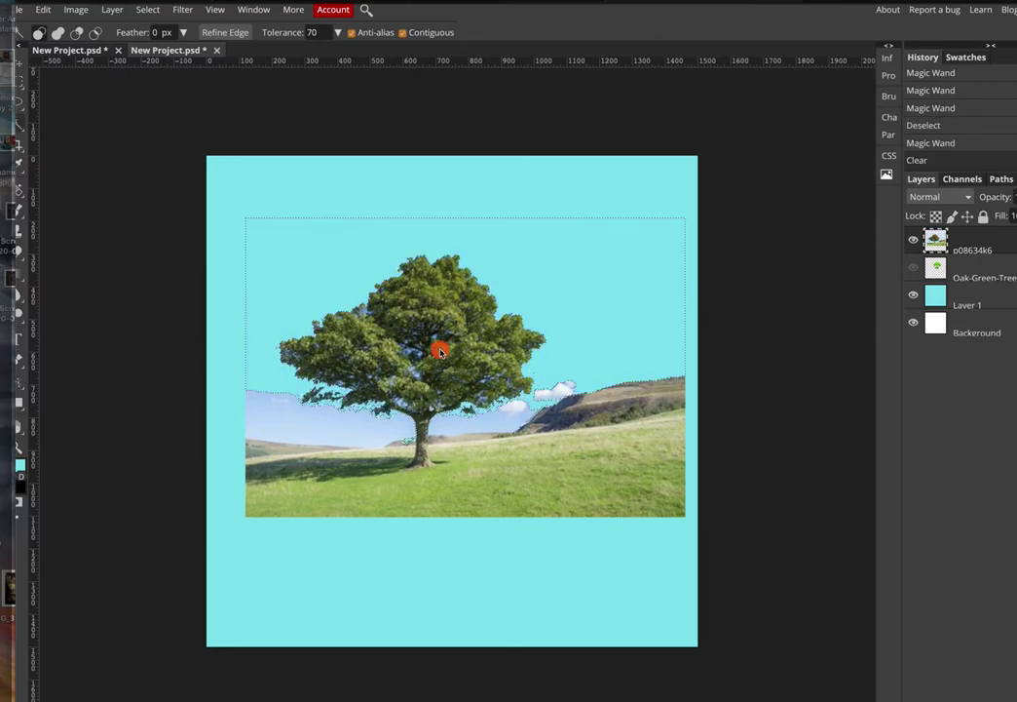
key("ctrl+d")
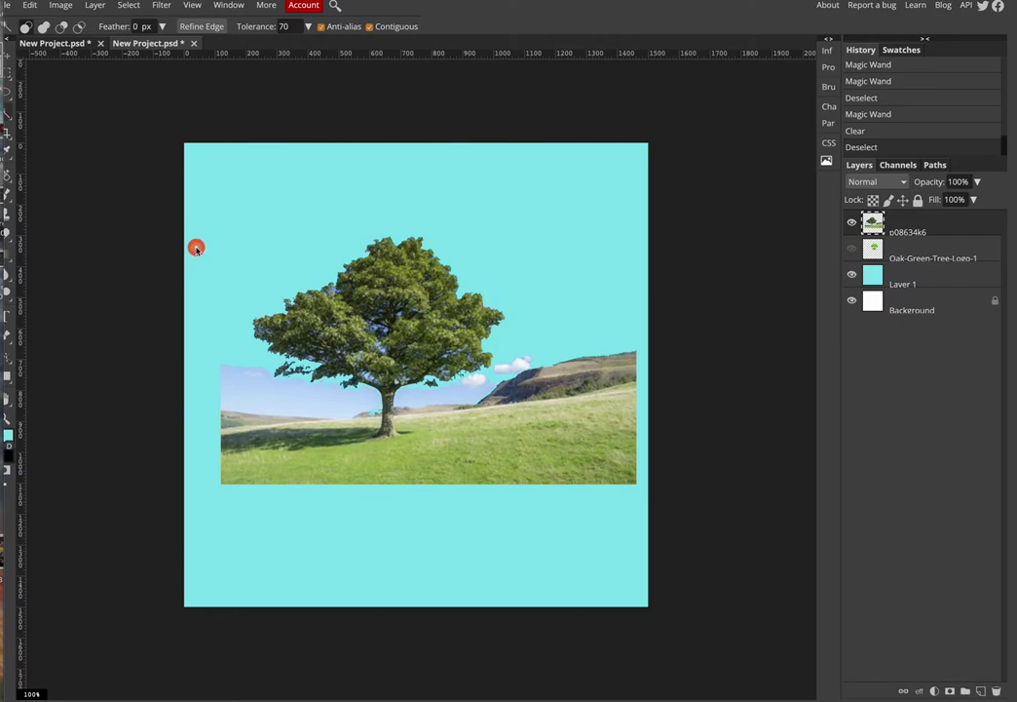
Erase the hillside, bottom green hill, leftover left sky and ground beside the trunk
key("e")
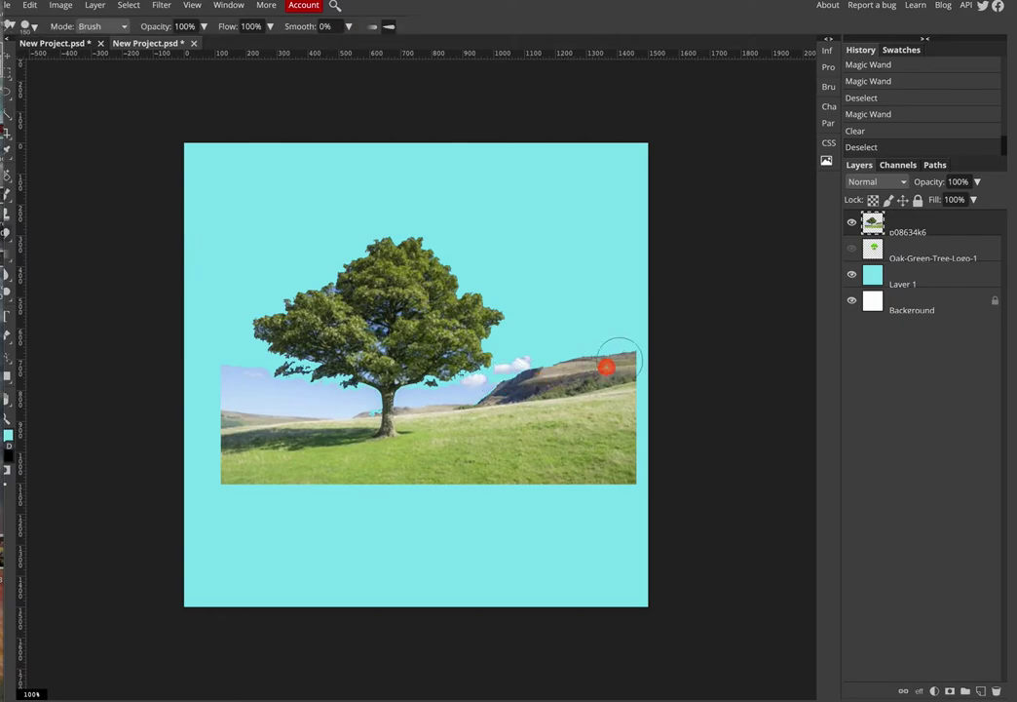
mouse_move(622, 357)
left_mouse_down()
mouse_move(621, 411)
mouse_move(604, 376)
mouse_move(577, 367)
mouse_move(436, 404)
left_mouse_up()
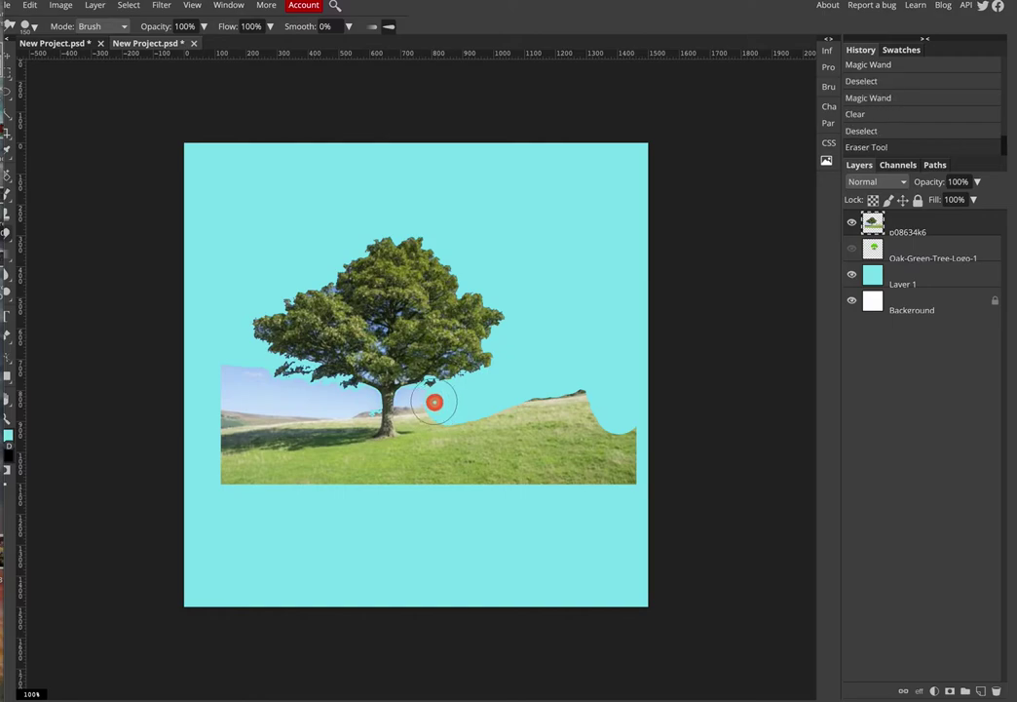
left_click(425, 411)
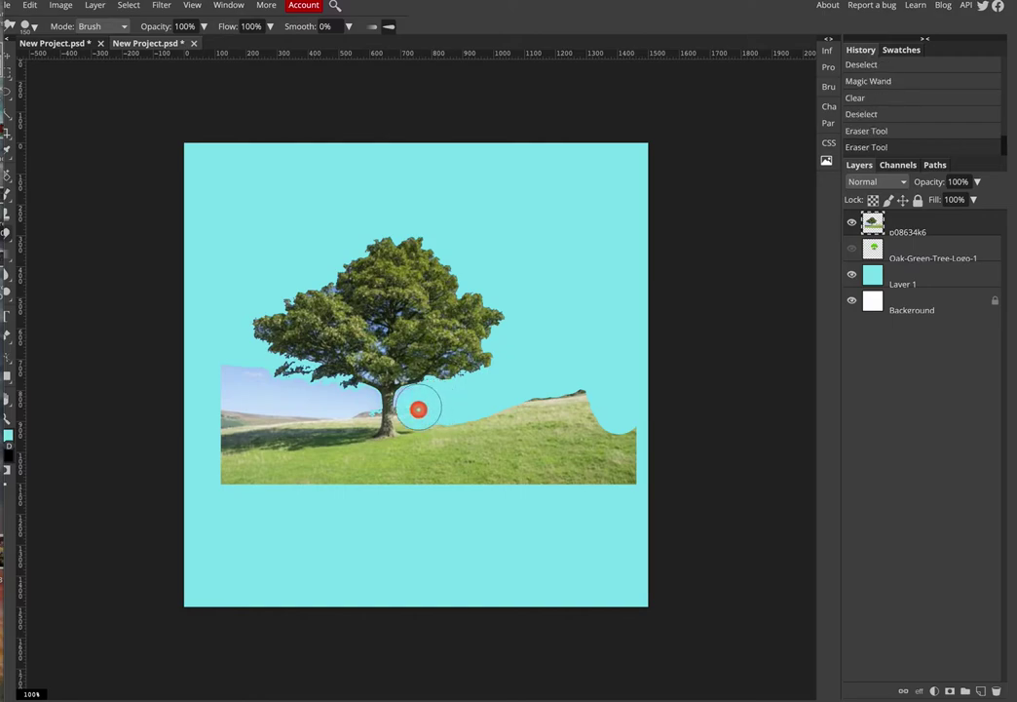
mouse_move(416, 411)
left_mouse_down()
mouse_move(581, 391)
mouse_move(632, 400)
mouse_move(638, 420)
mouse_move(626, 476)
mouse_move(608, 442)
mouse_move(565, 429)
mouse_move(460, 464)
mouse_move(533, 439)
mouse_move(431, 466)
mouse_move(368, 461)
mouse_move(402, 461)
left_mouse_up()
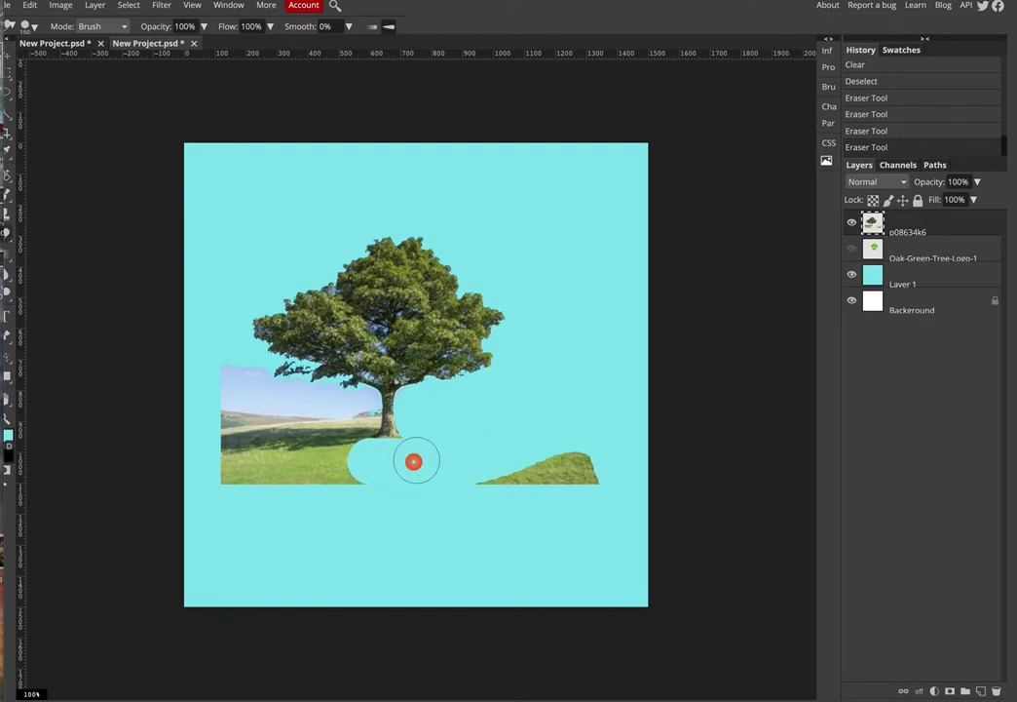
mouse_move(413, 461)
left_mouse_down()
mouse_move(602, 473)
mouse_move(582, 460)
mouse_move(445, 476)
mouse_move(473, 476)
mouse_move(318, 463)
left_mouse_up()
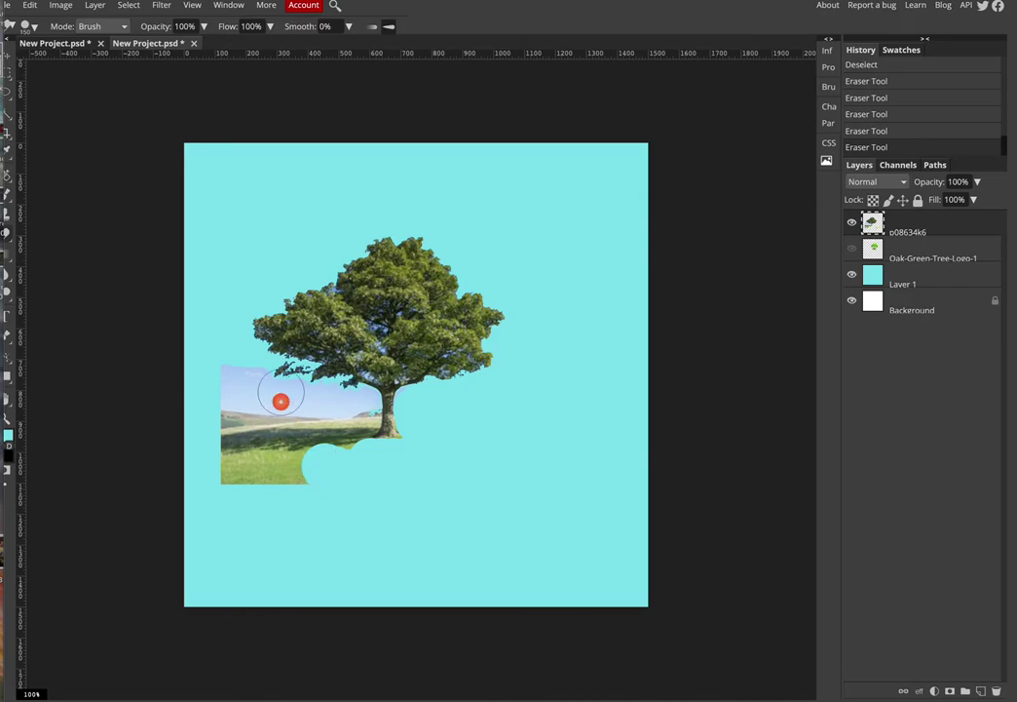
mouse_move(281, 400)
left_mouse_down()
mouse_move(289, 385)
mouse_move(229, 386)
mouse_move(236, 482)
mouse_move(304, 468)
mouse_move(305, 443)
mouse_move(277, 415)
mouse_move(247, 413)
mouse_move(280, 452)
mouse_move(300, 450)
mouse_move(324, 406)
mouse_move(362, 397)
mouse_move(357, 446)
left_mouse_up()
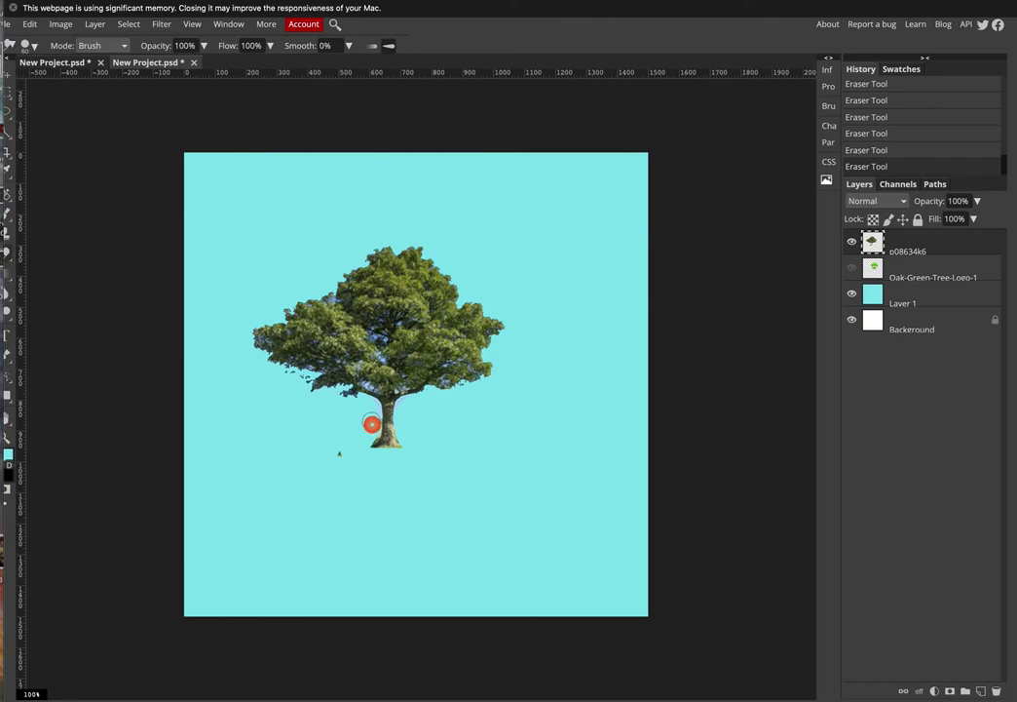
mouse_move(371, 409)
left_mouse_down()
mouse_move(347, 458)
mouse_move(424, 441)
mouse_move(286, 377)
mouse_move(413, 347)
mouse_move(378, 353)
left_mouse_up()
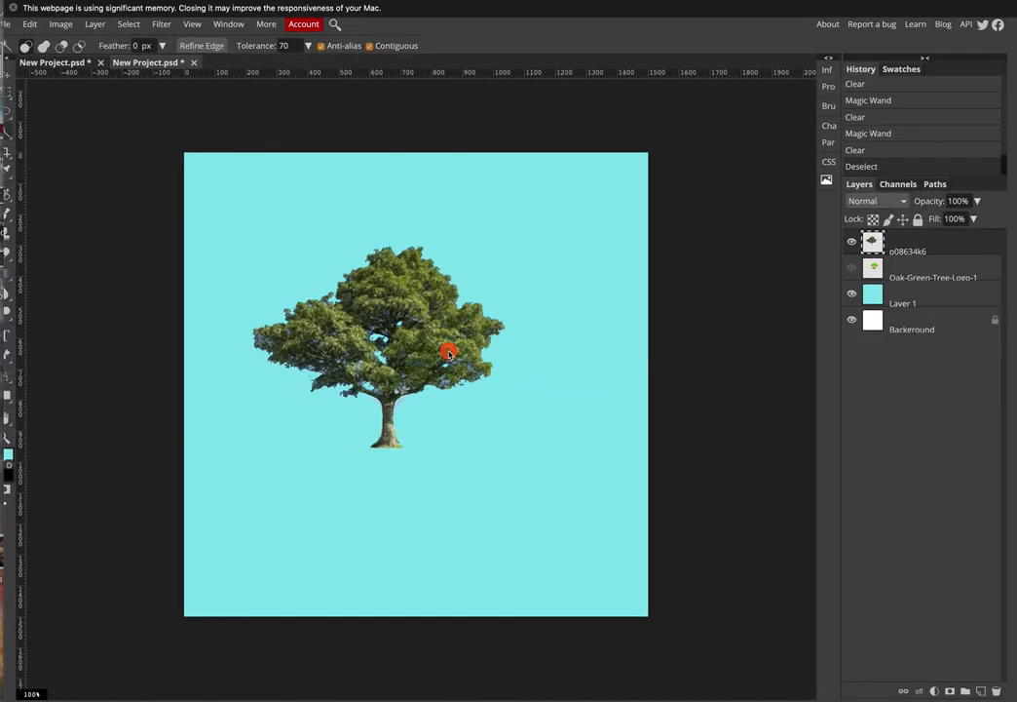
Move the photo tree and roughly resize it with Free Transform
key("v")
left_click_drag(445, 352, 505, 378)
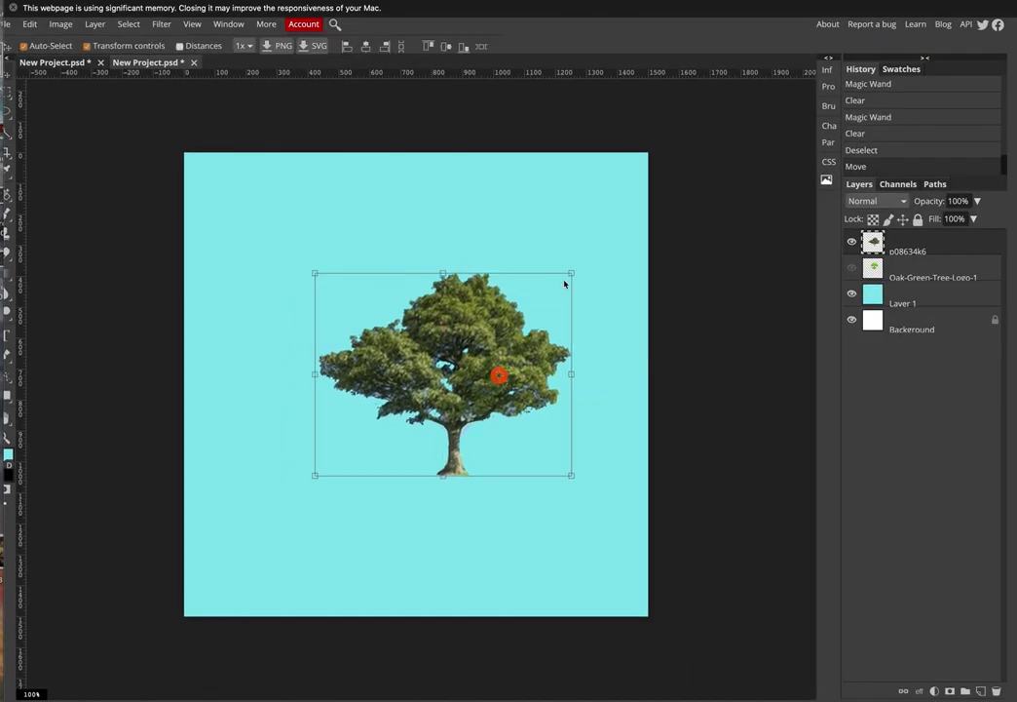
left_click_drag(571, 275, 562, 411)
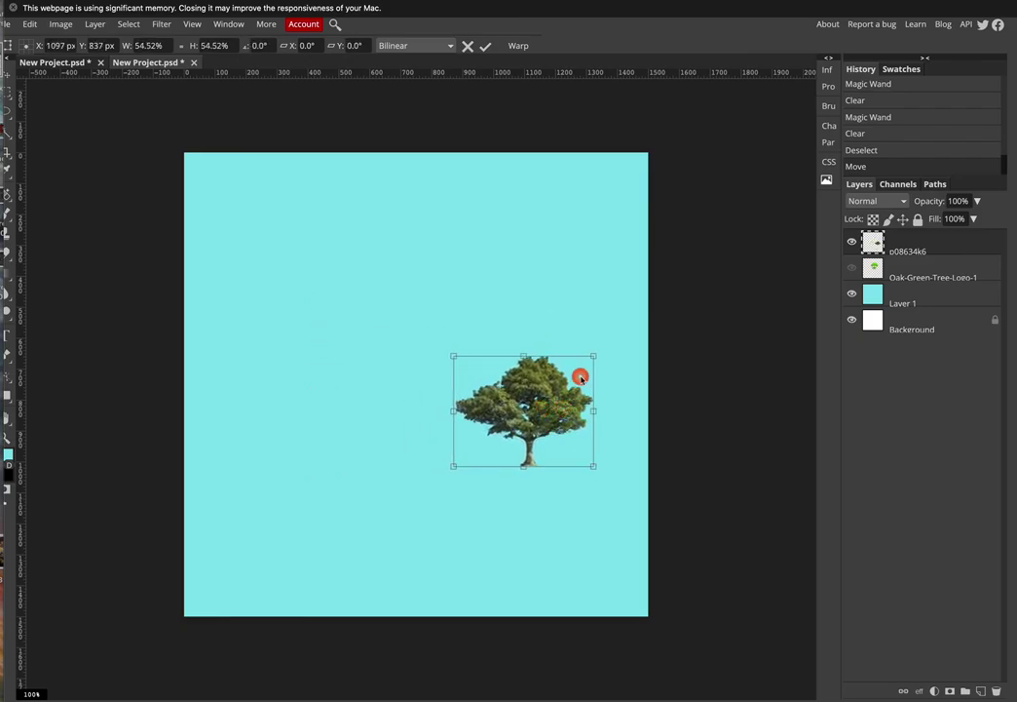
left_click_drag(591, 356, 620, 321)
left_click_drag(532, 361, 369, 304)
Set the tree to 61.52% near the canvas centre and show the Oak-Green-Tree-Logo-1 layer
left_click_drag(468, 268, 447, 302)
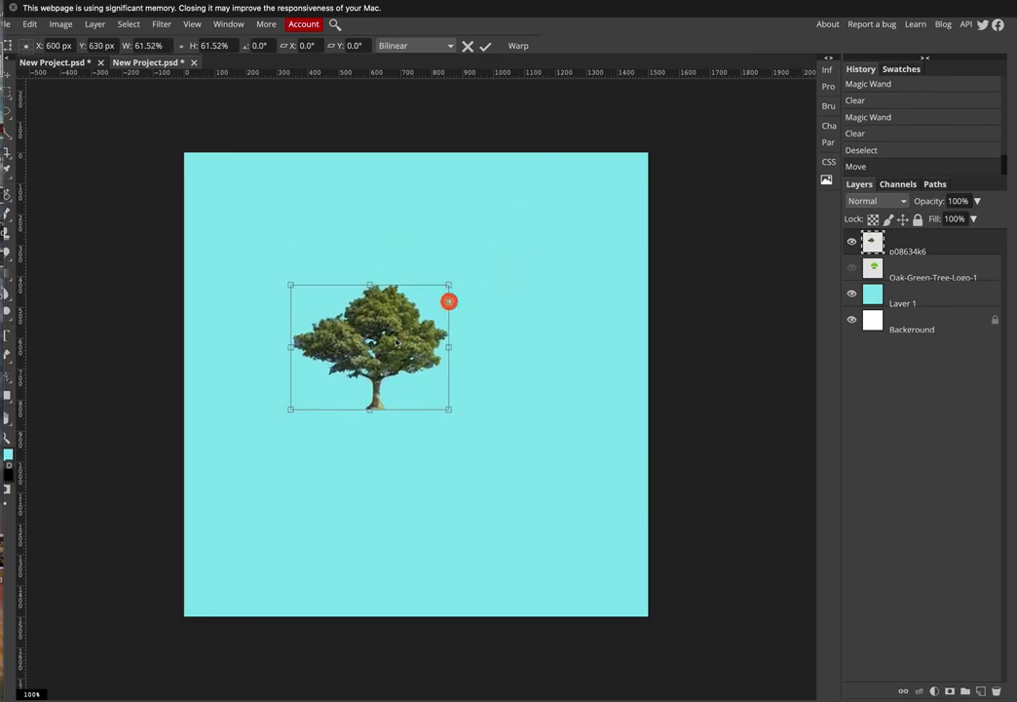
left_click_drag(386, 348, 487, 367)
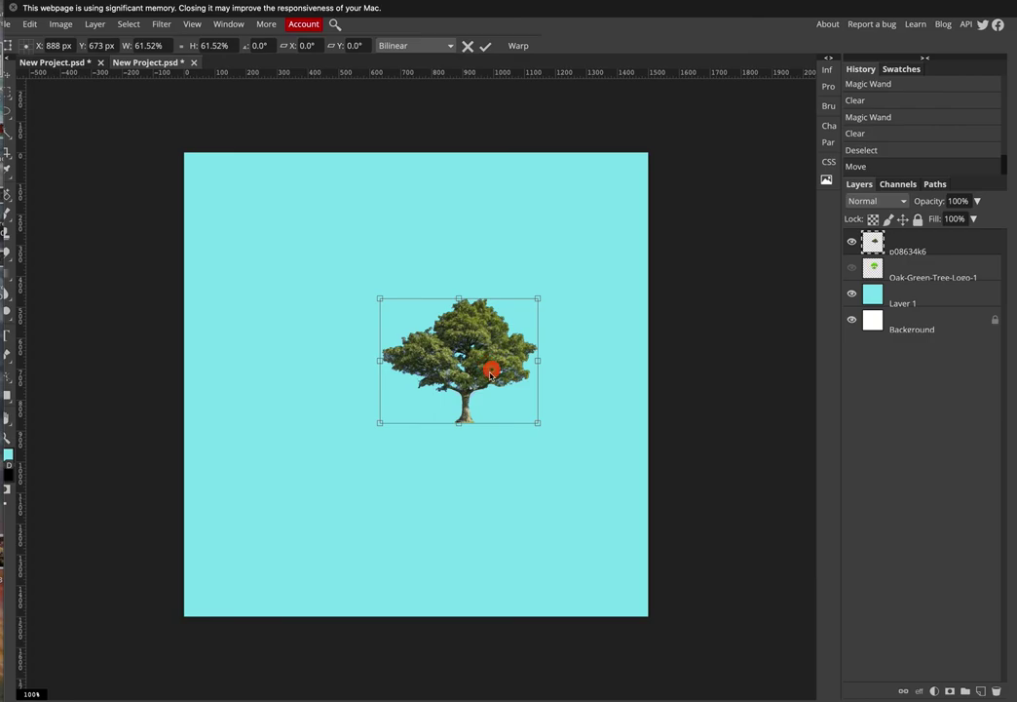
left_click_drag(491, 371, 465, 363)
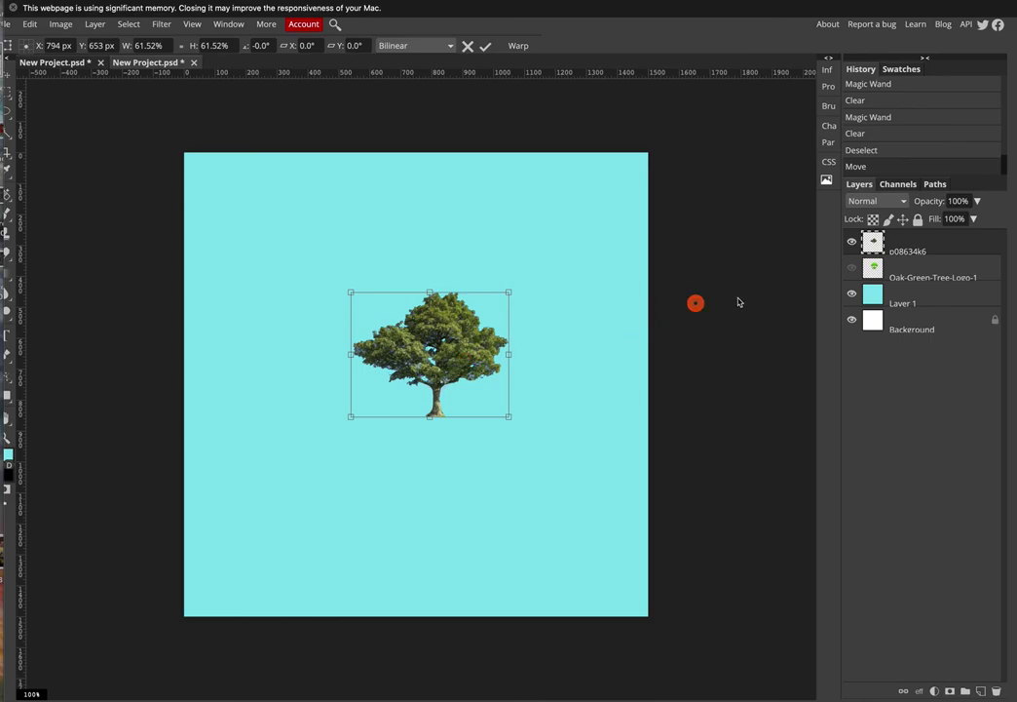
left_click(852, 268)
Tilt the photo tree to -0.7° at X 1120 px, Y 1118 px, beneath the logo
left_click_drag(463, 270, 551, 460)
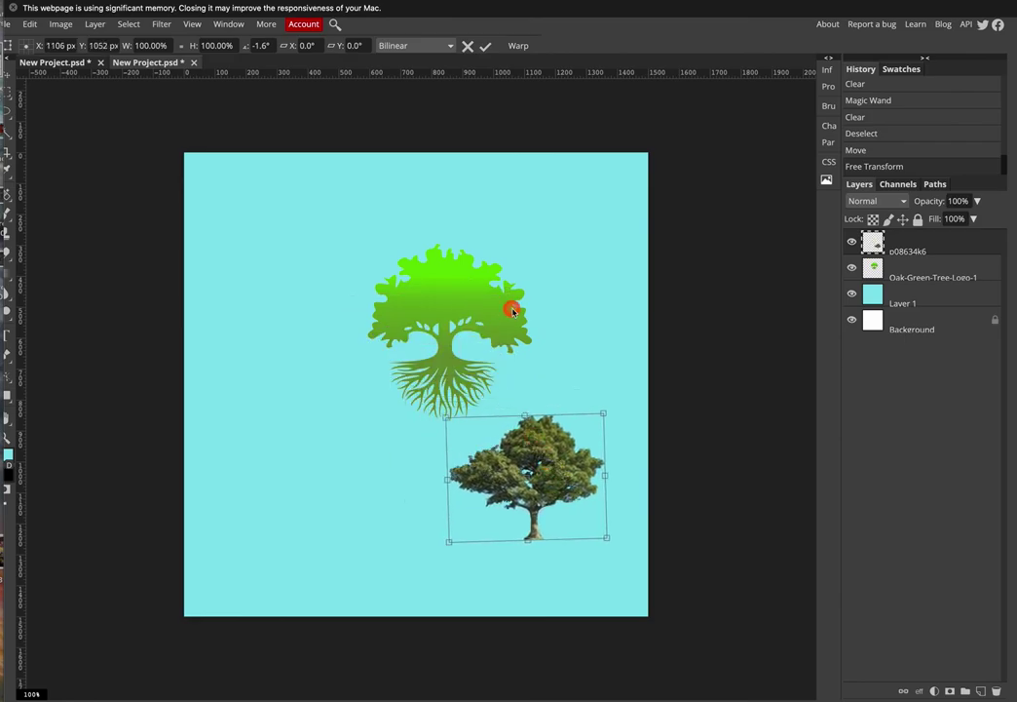
left_click_drag(615, 412, 559, 479)
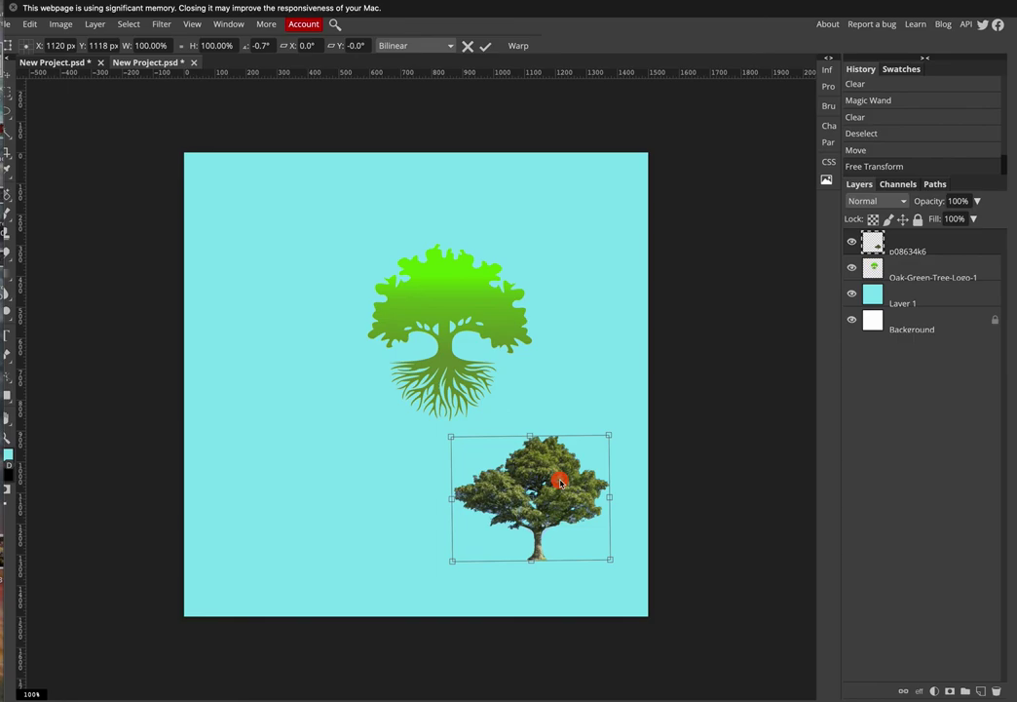
left_click(525, 323)
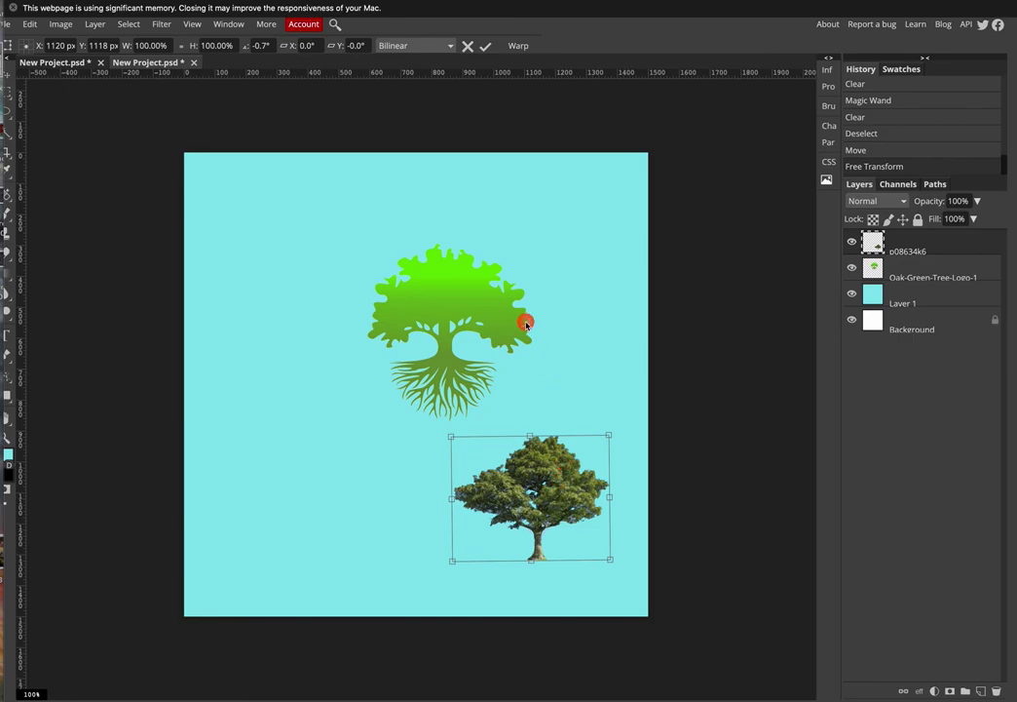